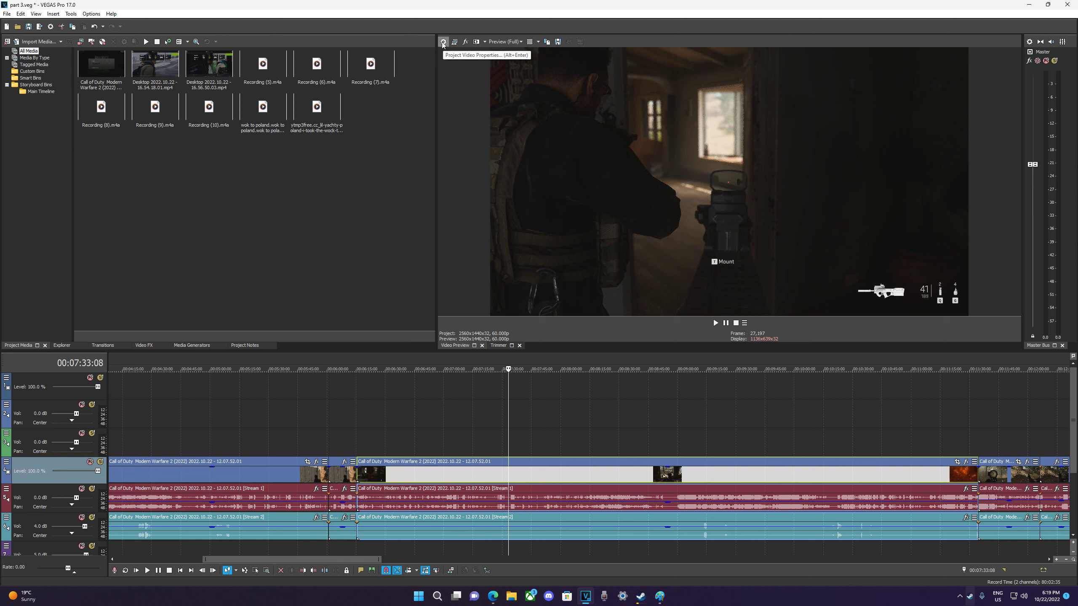
Open the project's video properties and set the field order to None (progressive scan)
click(442, 43)
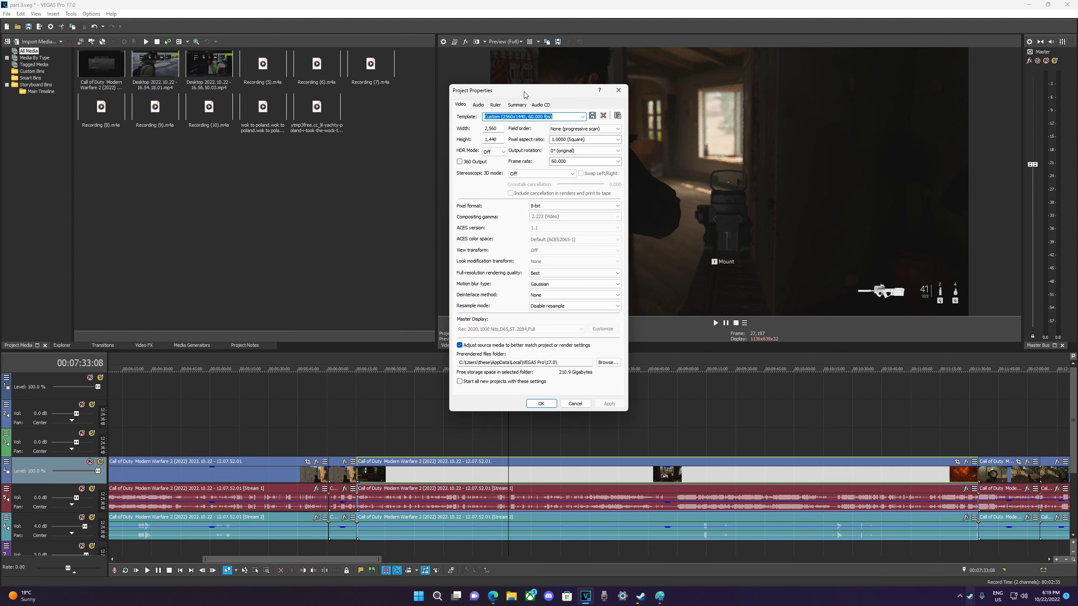
drag(492, 91, 537, 91)
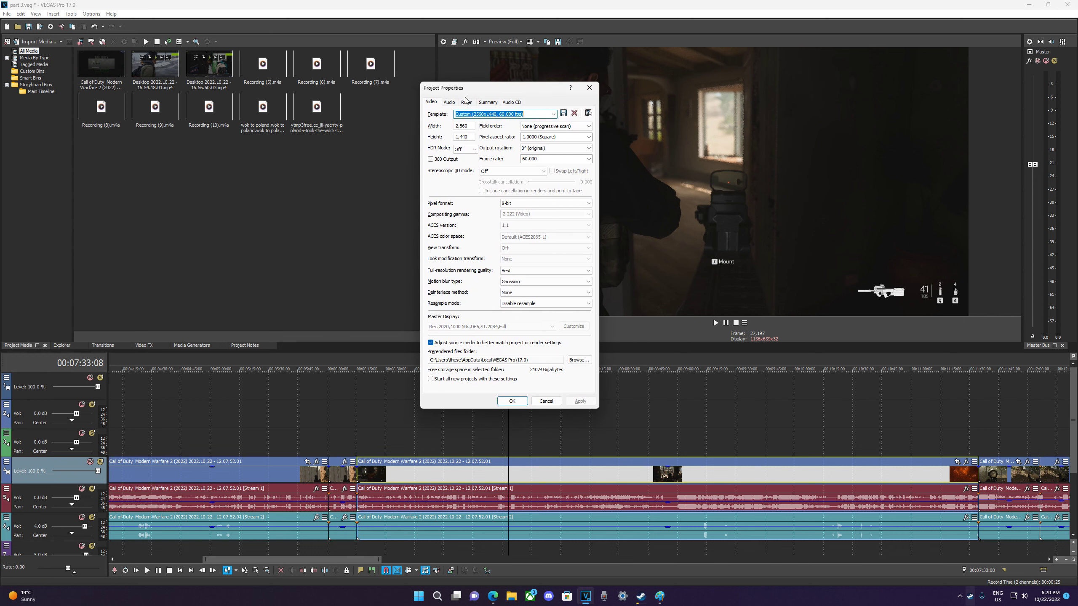
click(536, 126)
click(535, 133)
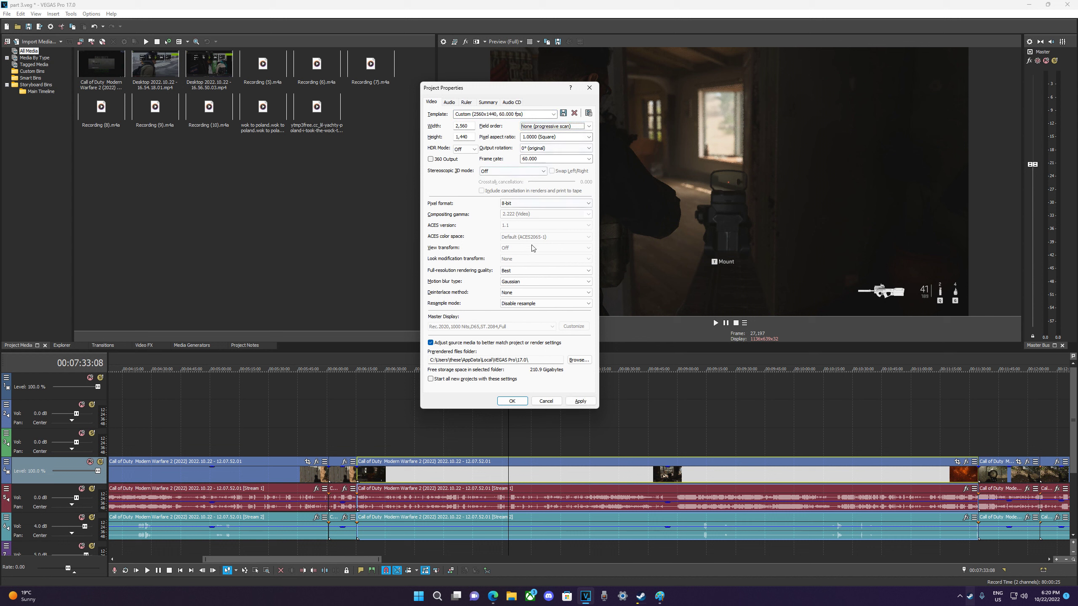
Set the project's full-resolution rendering quality to Best and the deinterlace method to None
click(510, 274)
click(513, 297)
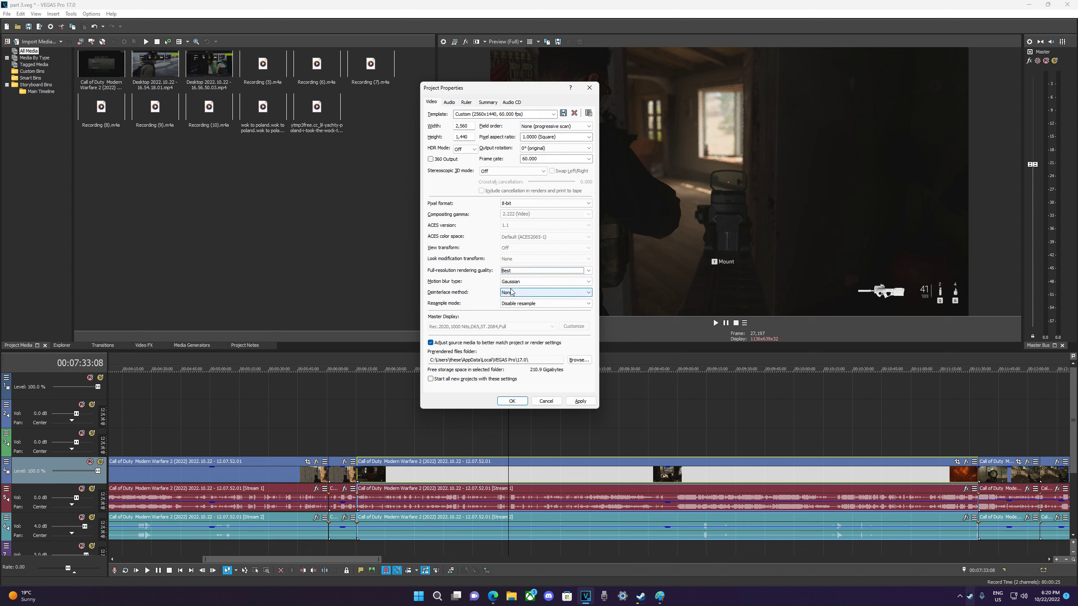
click(512, 293)
click(511, 304)
click(512, 294)
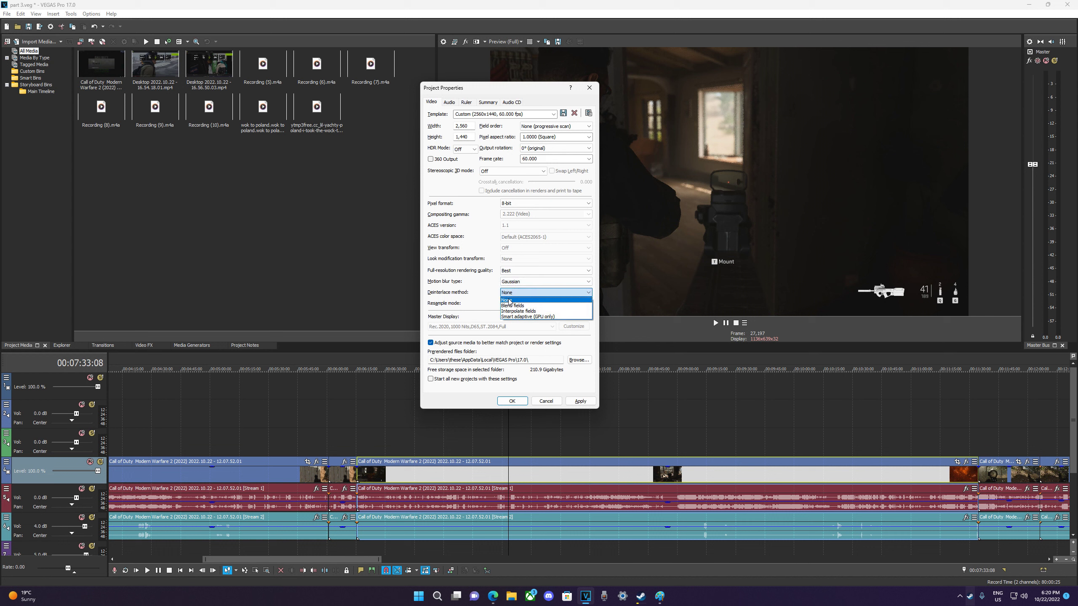
click(509, 301)
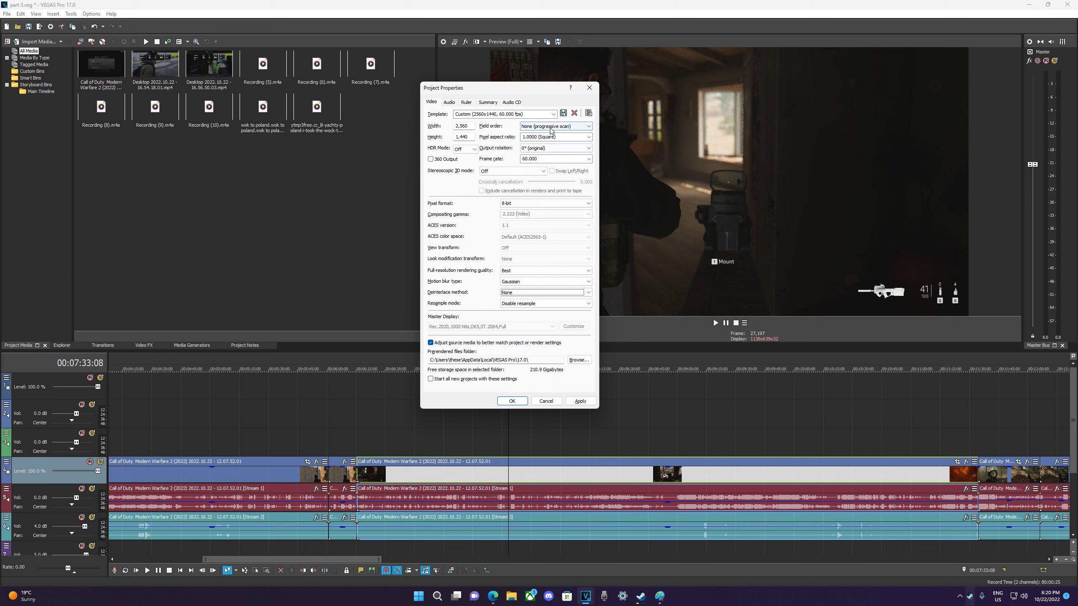
Set the project's resample mode to Disable resample and accept the project properties
click(526, 303)
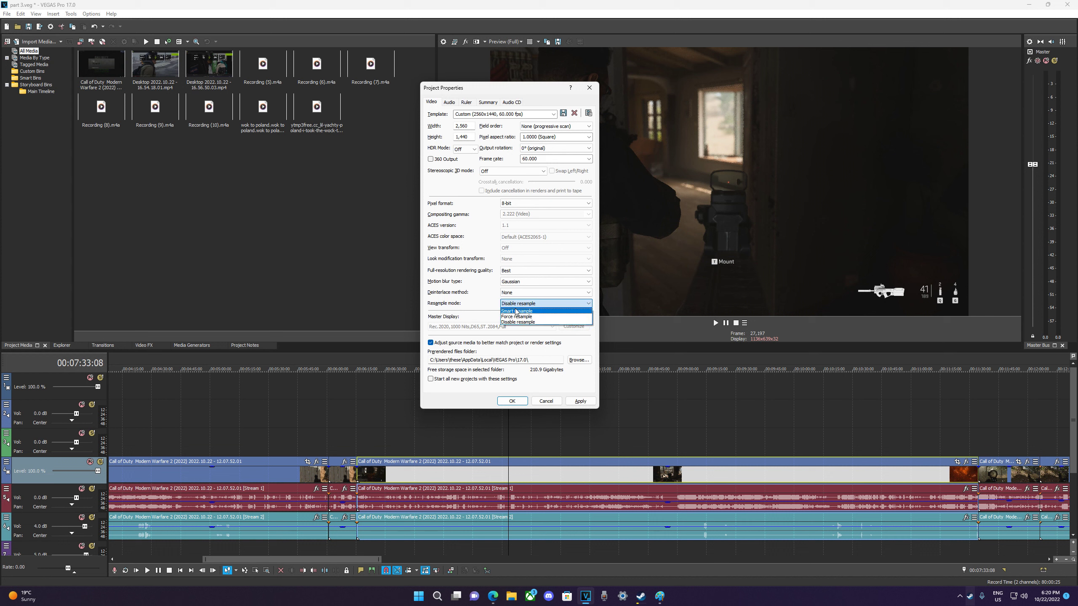
click(517, 312)
click(516, 304)
click(516, 317)
click(516, 305)
click(514, 322)
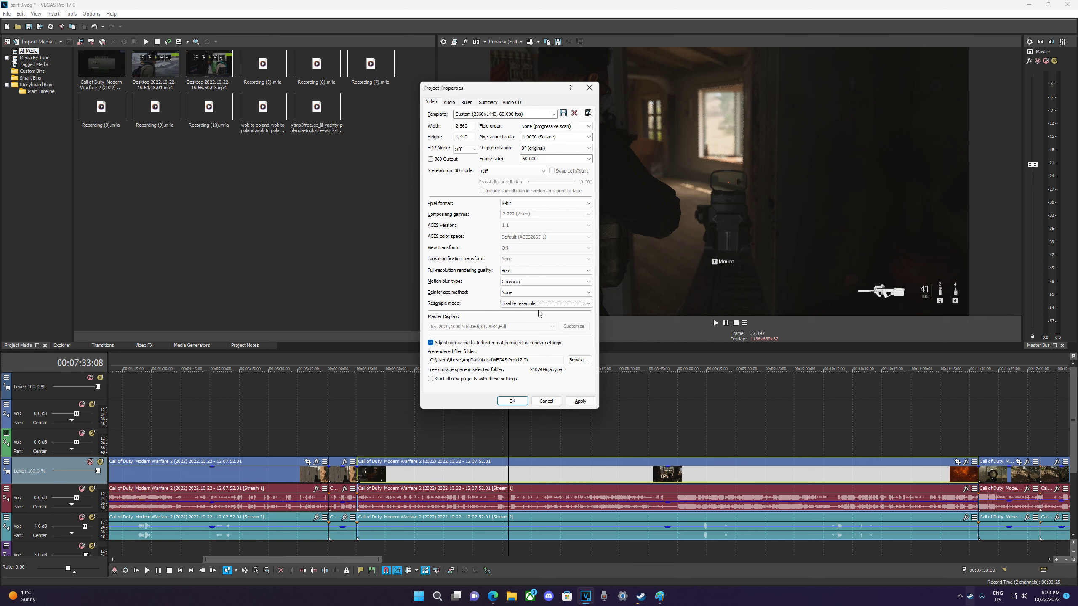
click(512, 401)
Check the resample option in the properties of the selected video event on the timeline
right_click(543, 477)
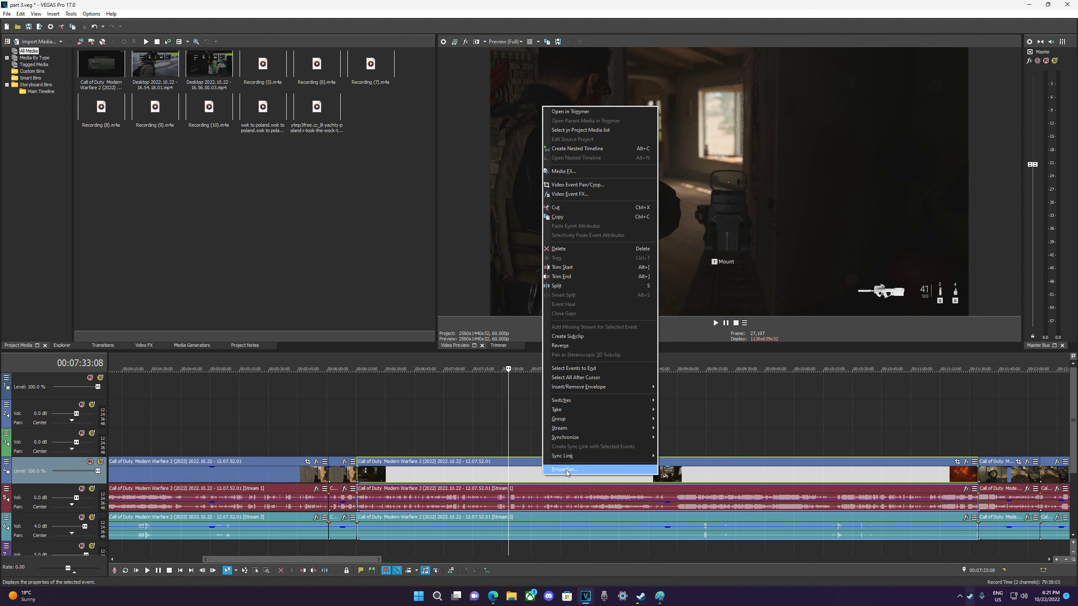
click(566, 469)
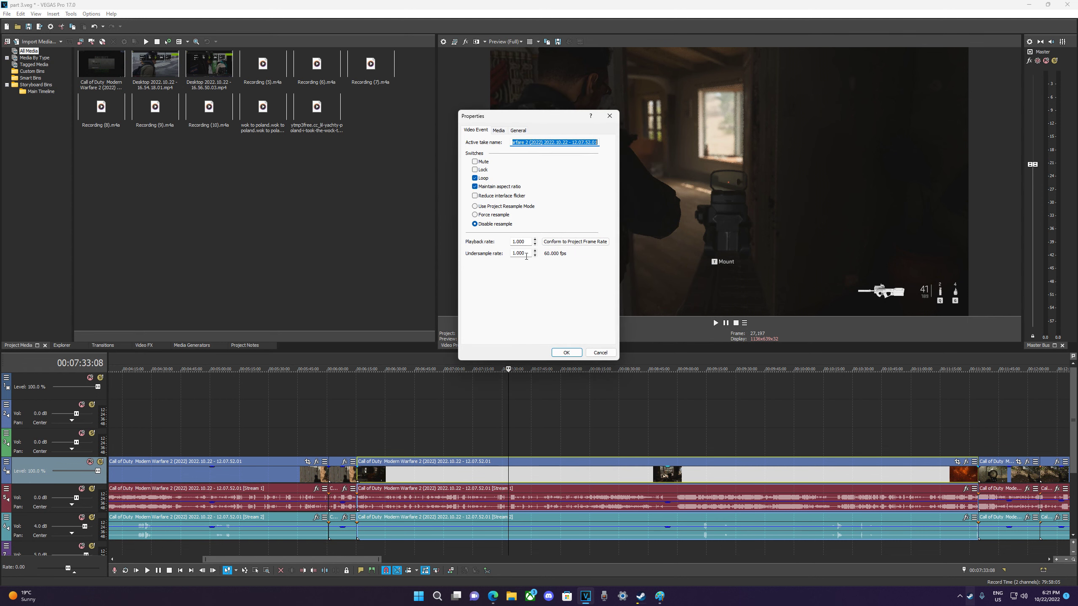
click(566, 353)
Set the project's audio sample rate to 192,000 Hz and apply the project properties
click(444, 42)
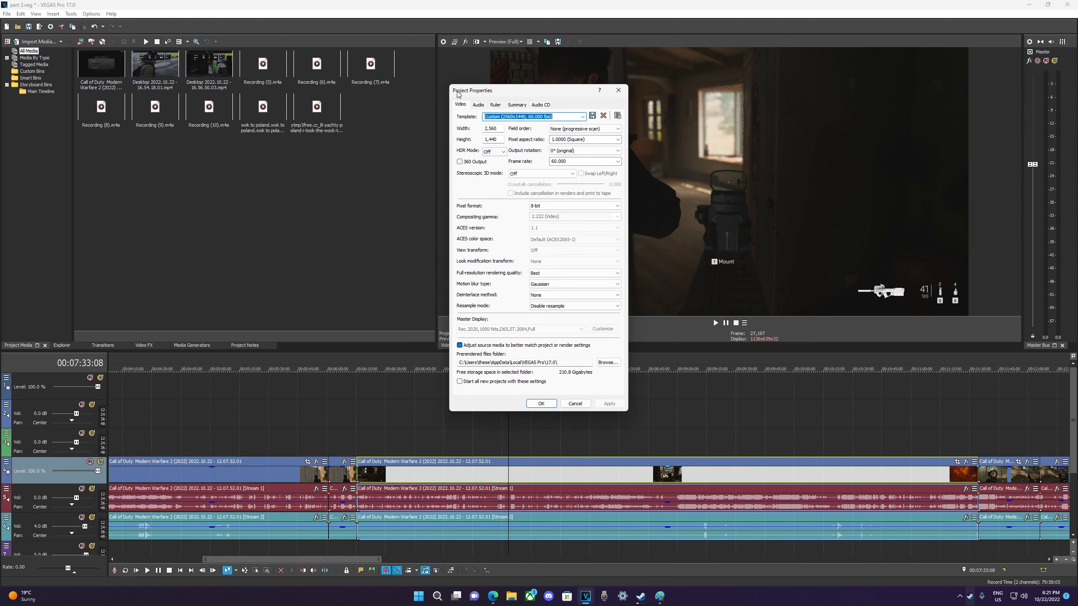
click(479, 104)
click(617, 141)
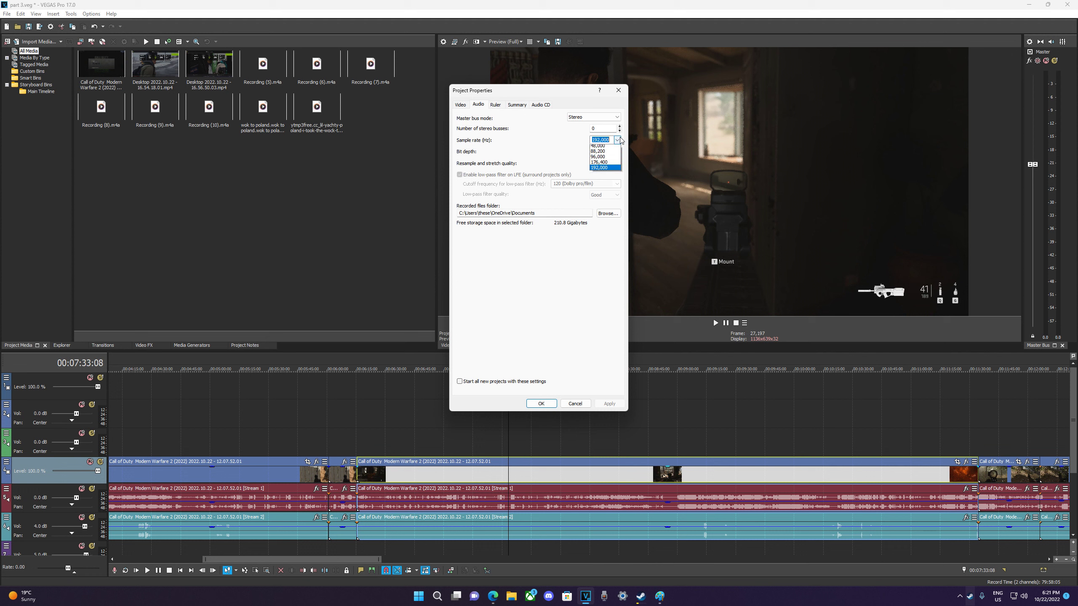
click(599, 197)
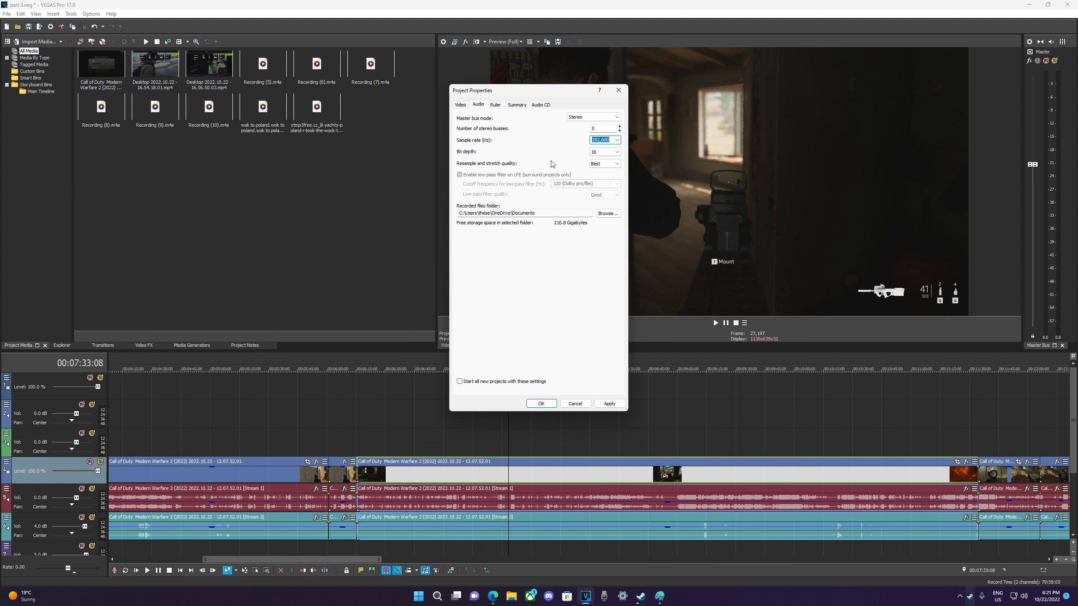
click(616, 140)
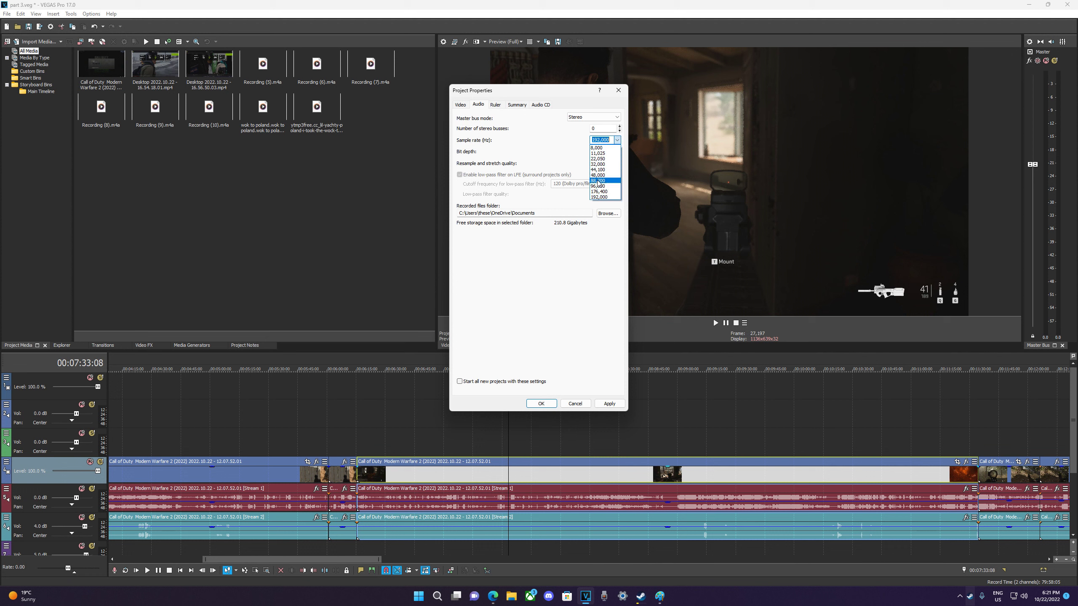
click(598, 197)
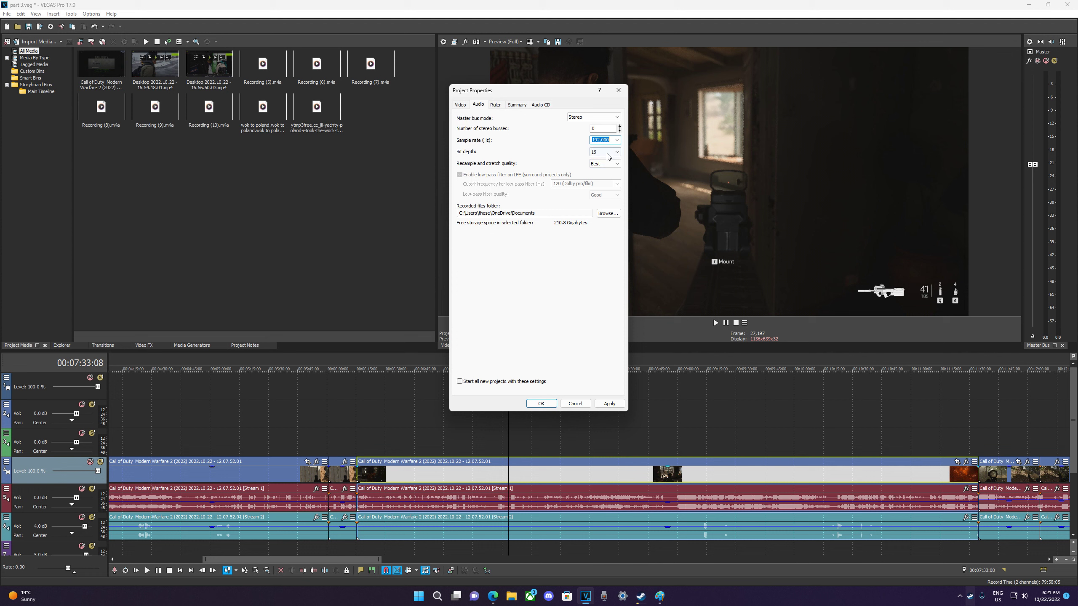
click(495, 105)
click(517, 105)
click(476, 105)
click(462, 106)
click(608, 404)
click(547, 406)
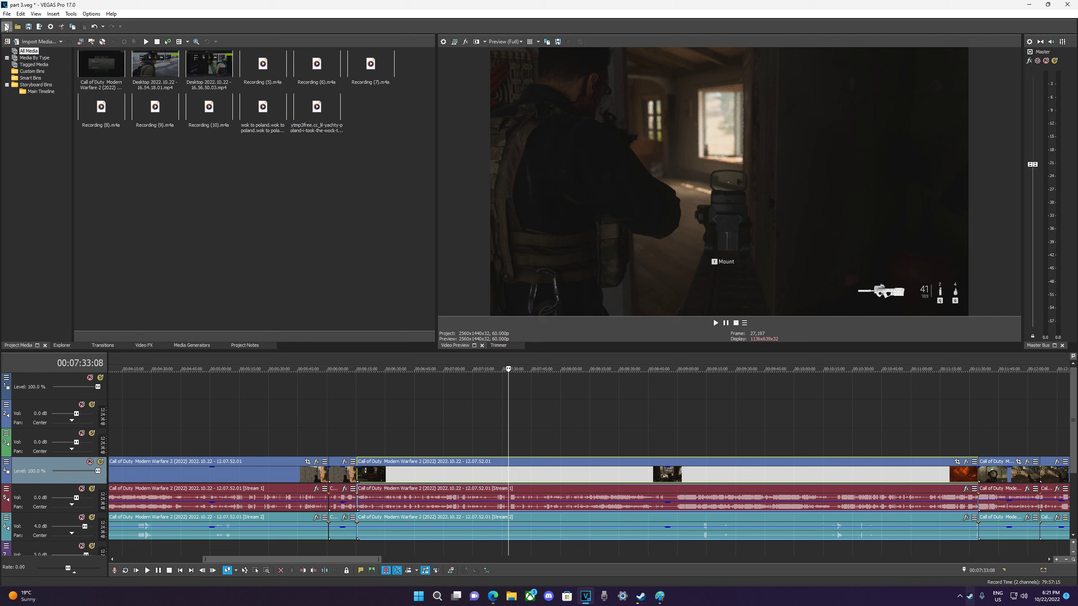
Start Render As with the MAGIX HEVC/AAC MP4 format and the Internet UHD 2160p 59.94 fps (NVIDIA NVENC) template
click(7, 13)
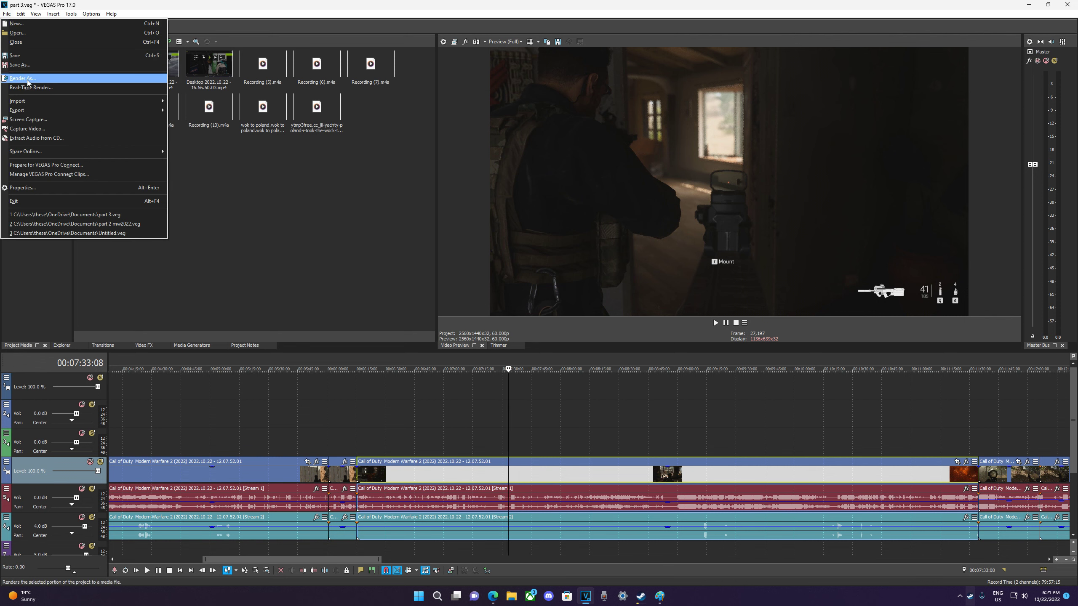
key(Escape)
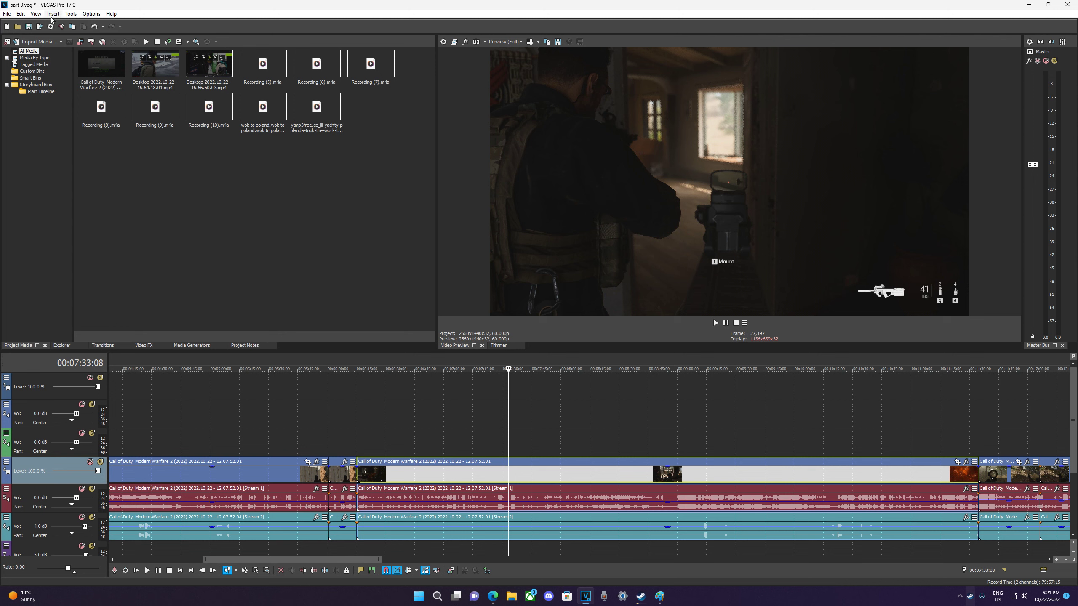
click(7, 14)
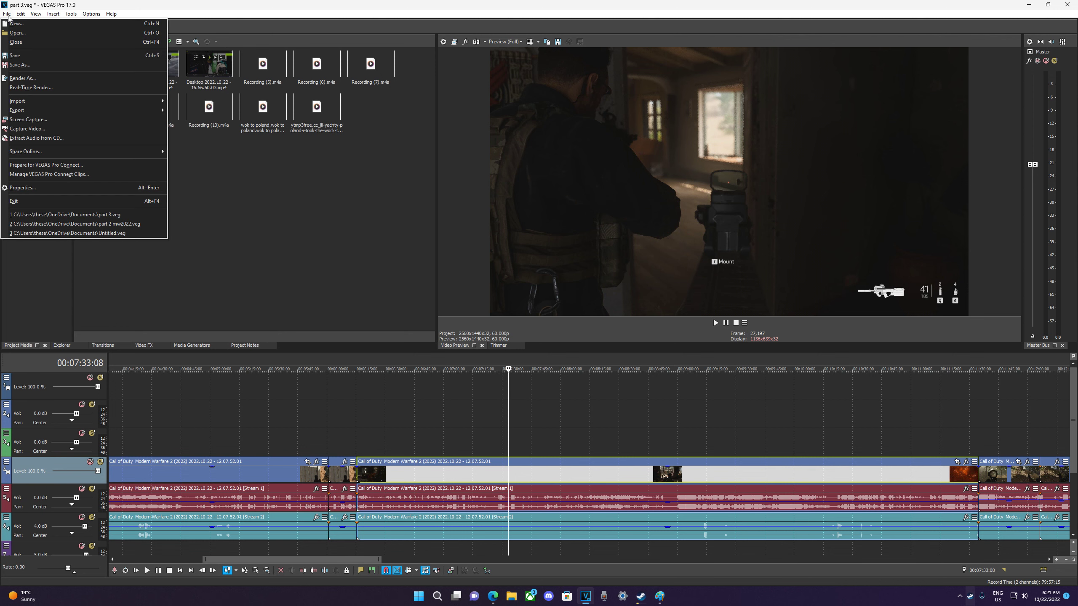
click(22, 78)
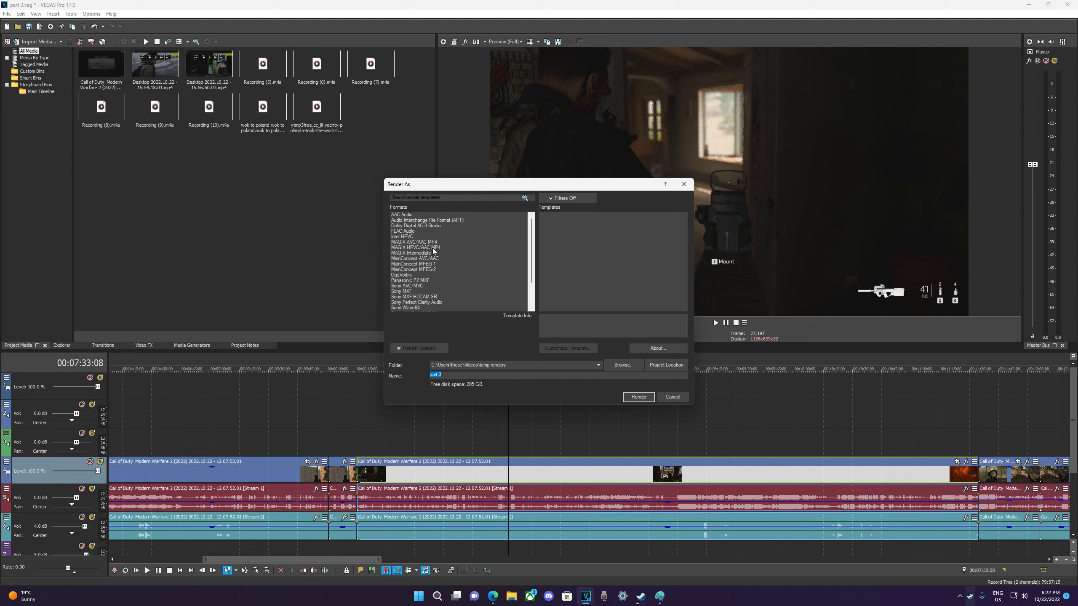
click(406, 247)
click(577, 269)
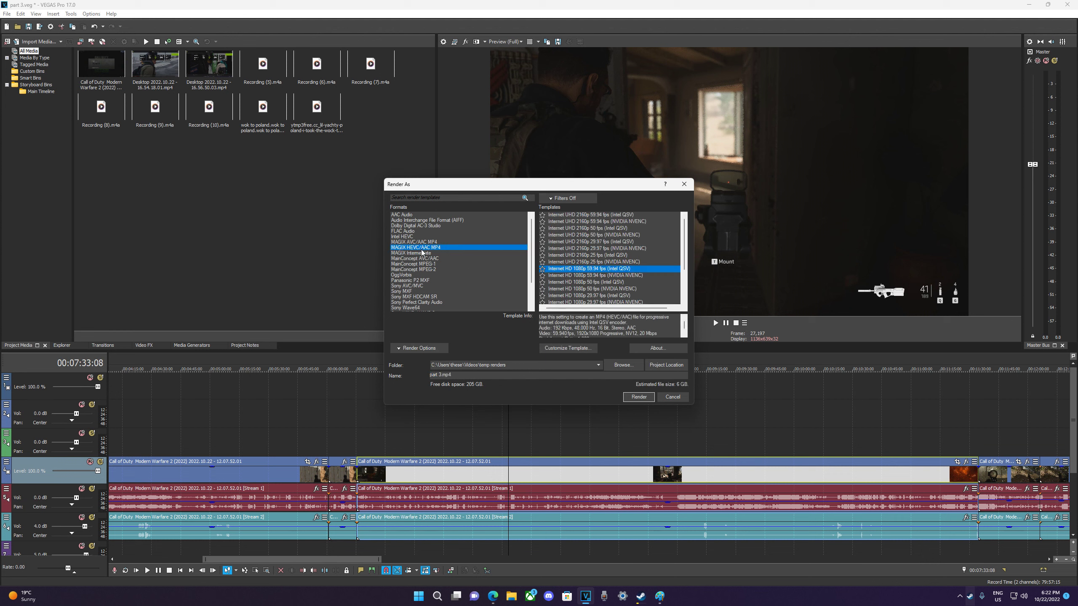
click(583, 263)
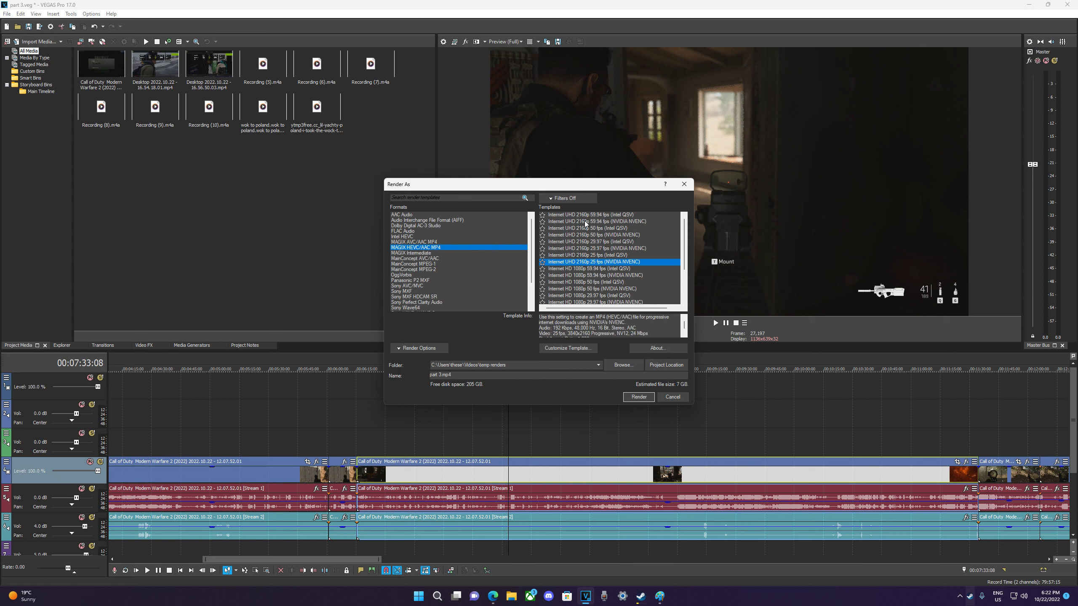
click(599, 222)
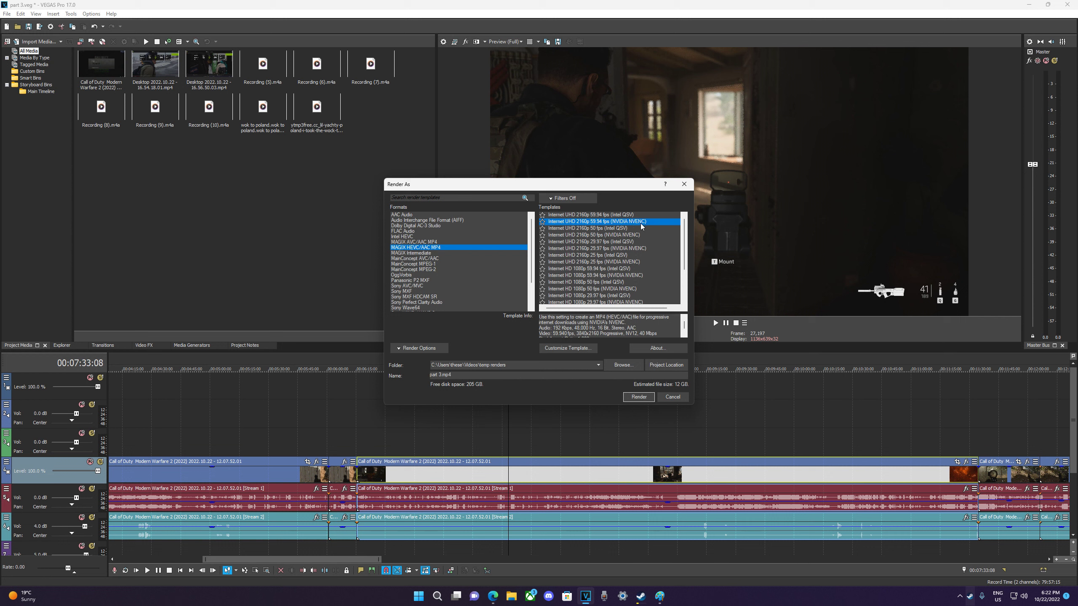
Customize the render template with a custom frame size of 2560 wide by 1440 high
click(580, 348)
click(543, 232)
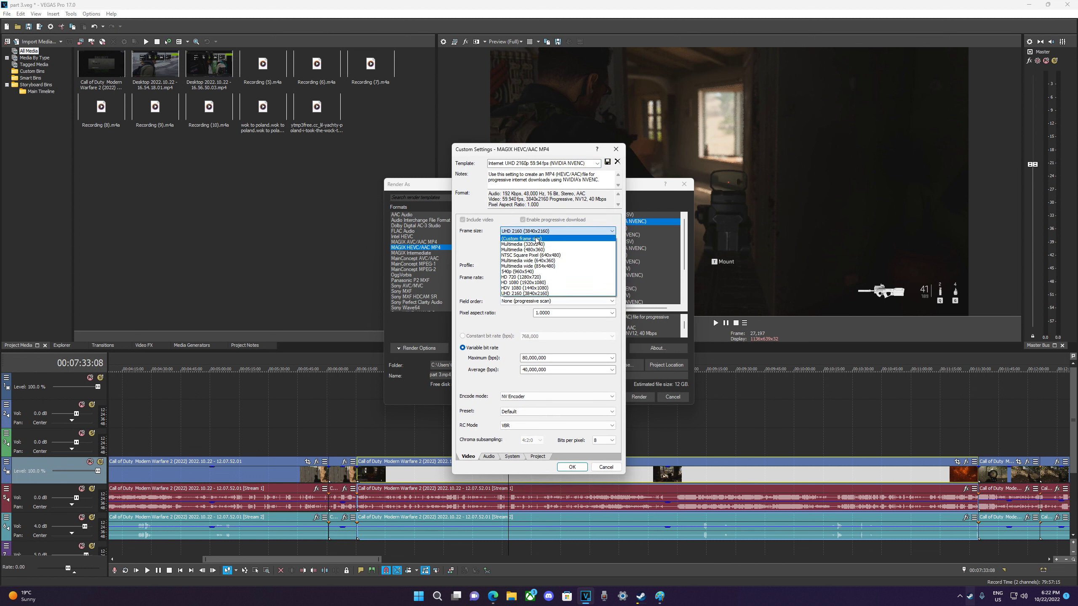
click(536, 239)
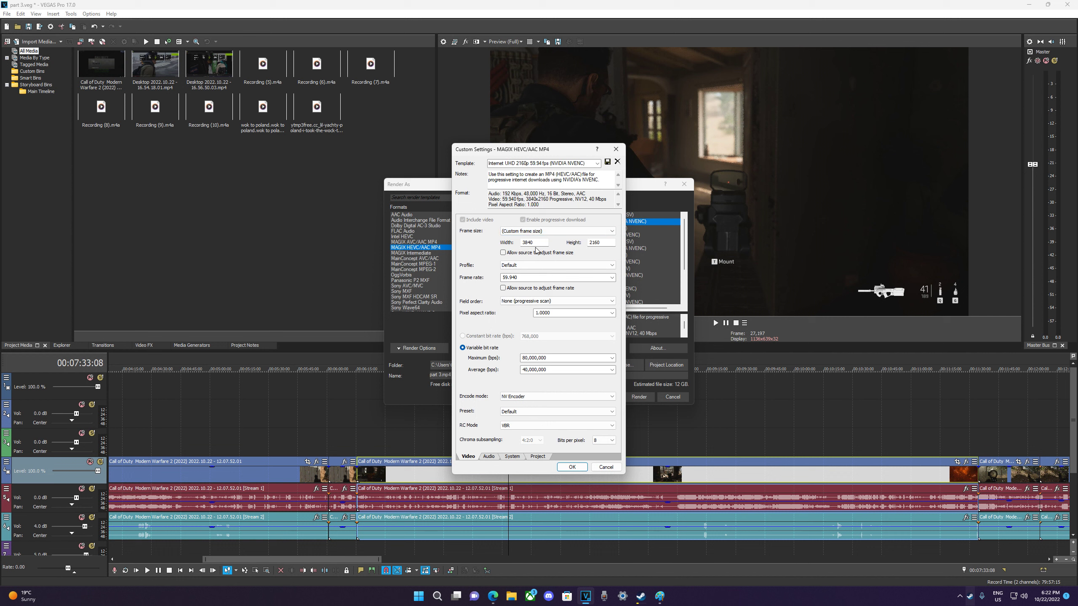
text(25)
key(Tab)
text(144)
Set both the maximum and average variable bit rates to 50,000,000 bps and the encode mode to NV Encoder
click(612, 358)
click(534, 416)
click(612, 369)
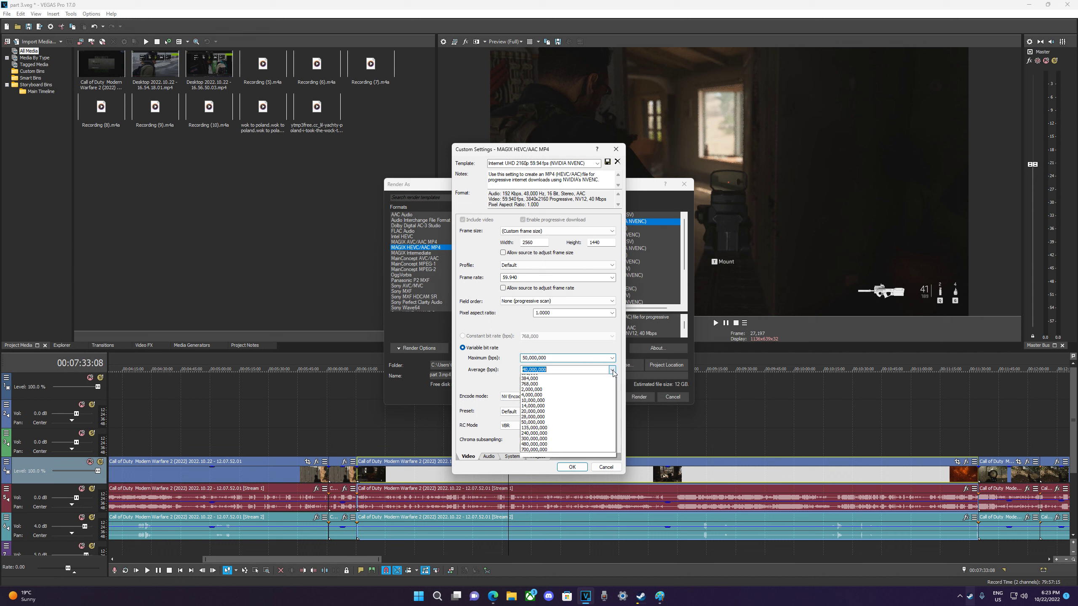
click(534, 427)
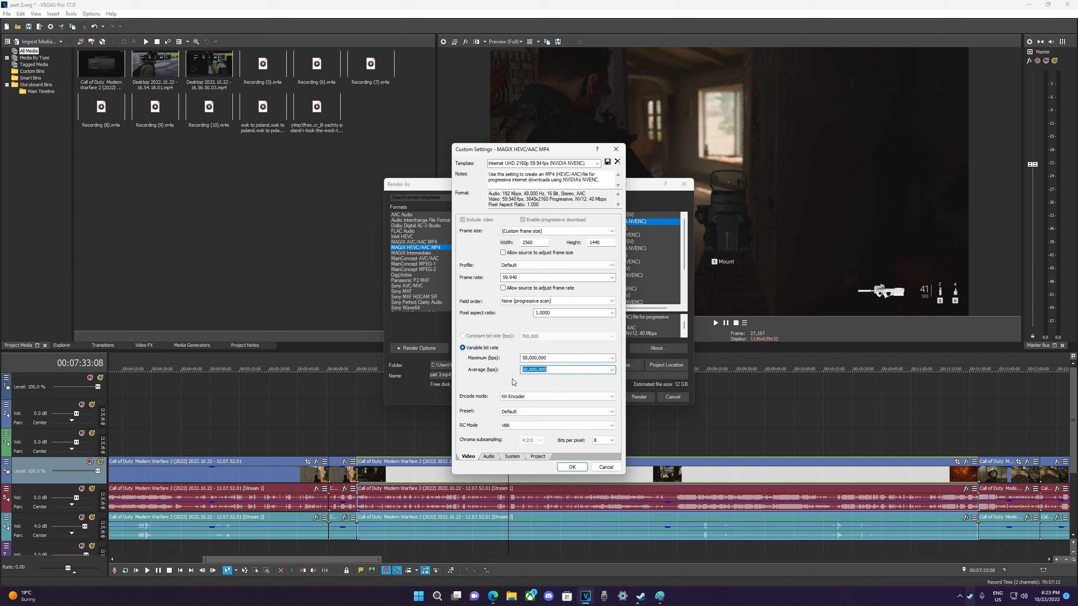
click(513, 397)
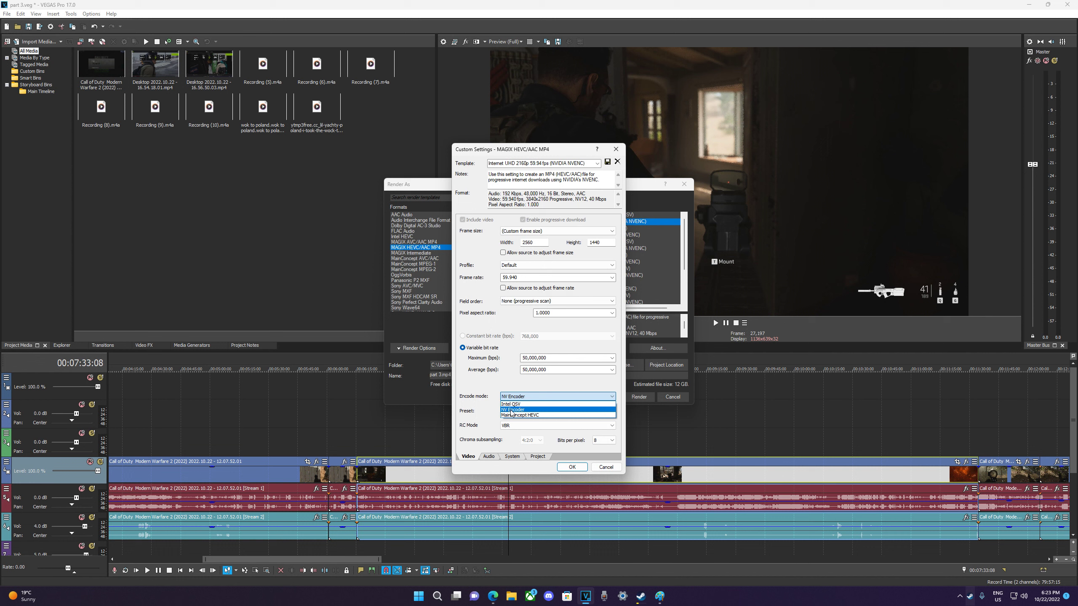
click(511, 411)
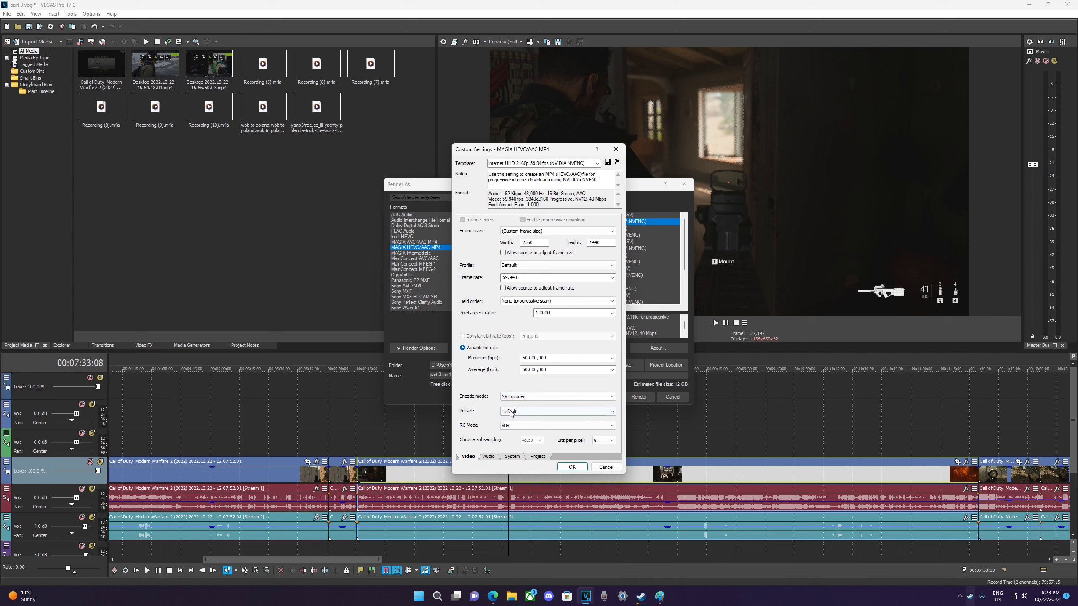
Set the render template's audio sample rate to 96,000 Hz and its audio bit rate to 256,000 bps
click(494, 458)
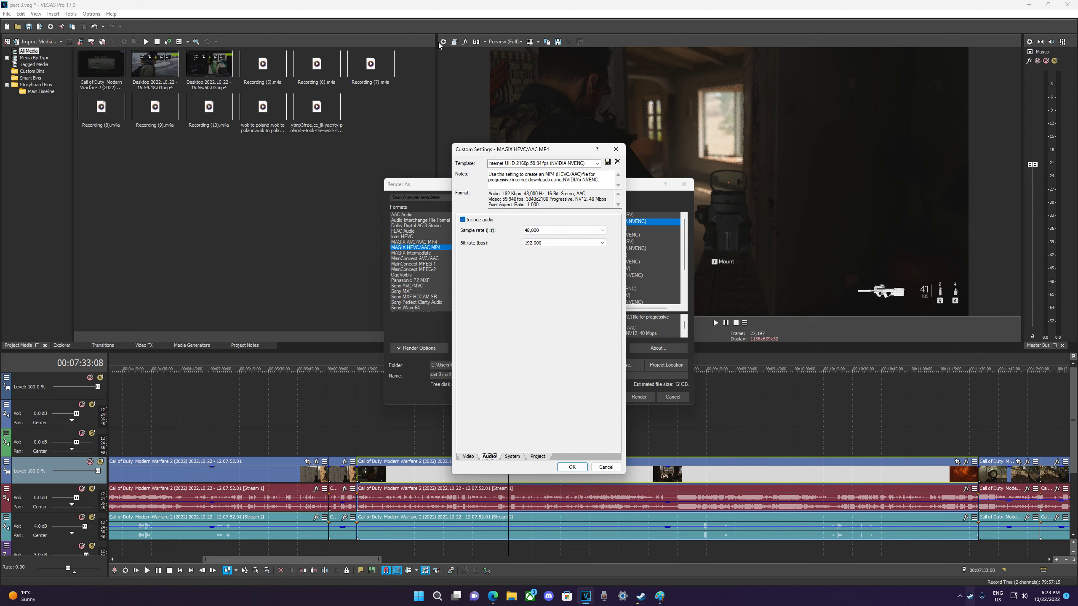
drag(532, 150, 443, 146)
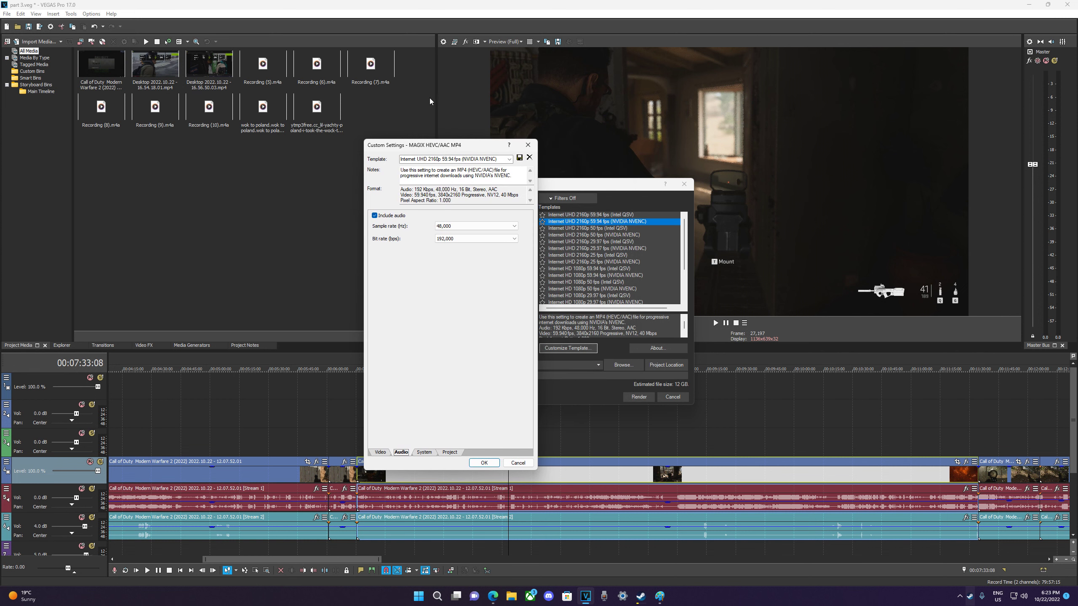
click(449, 228)
click(452, 295)
click(449, 239)
click(450, 226)
click(443, 296)
click(454, 239)
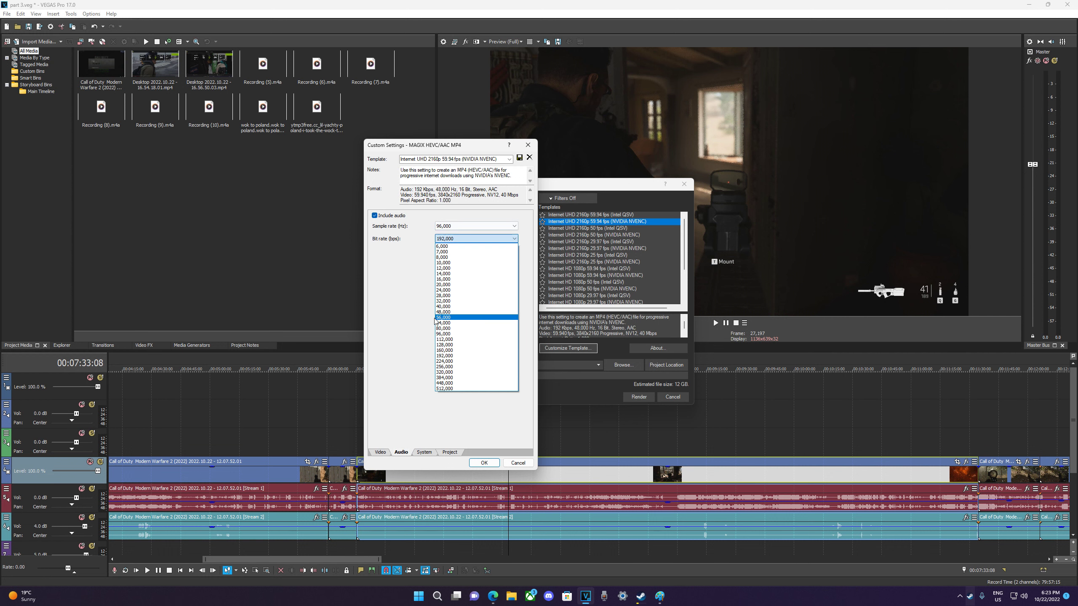
click(448, 366)
Set the video rendering quality to Best in the render template's project settings
click(424, 452)
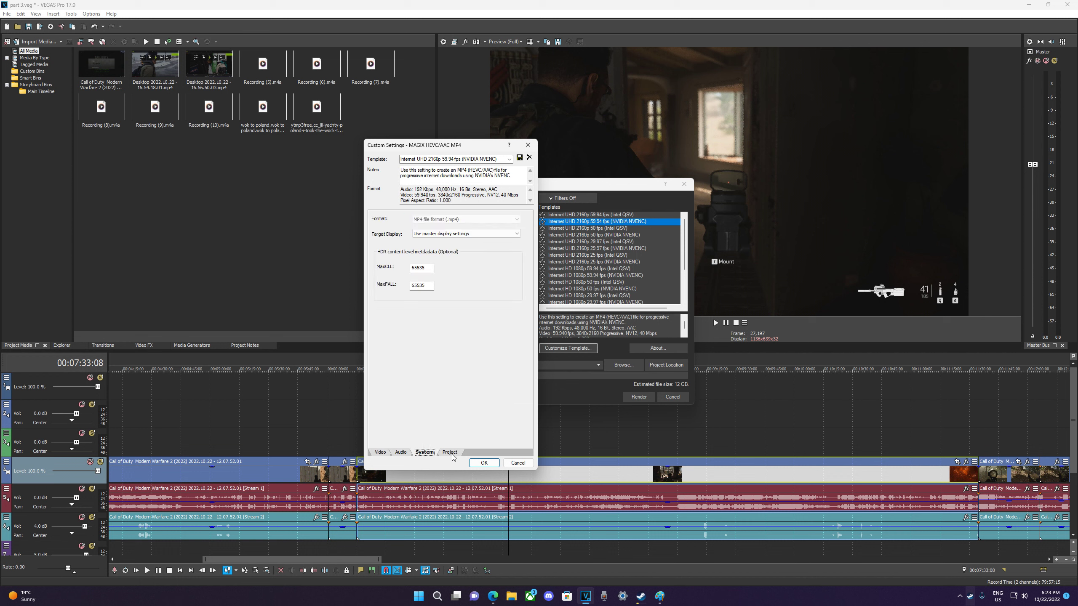
click(450, 452)
click(467, 221)
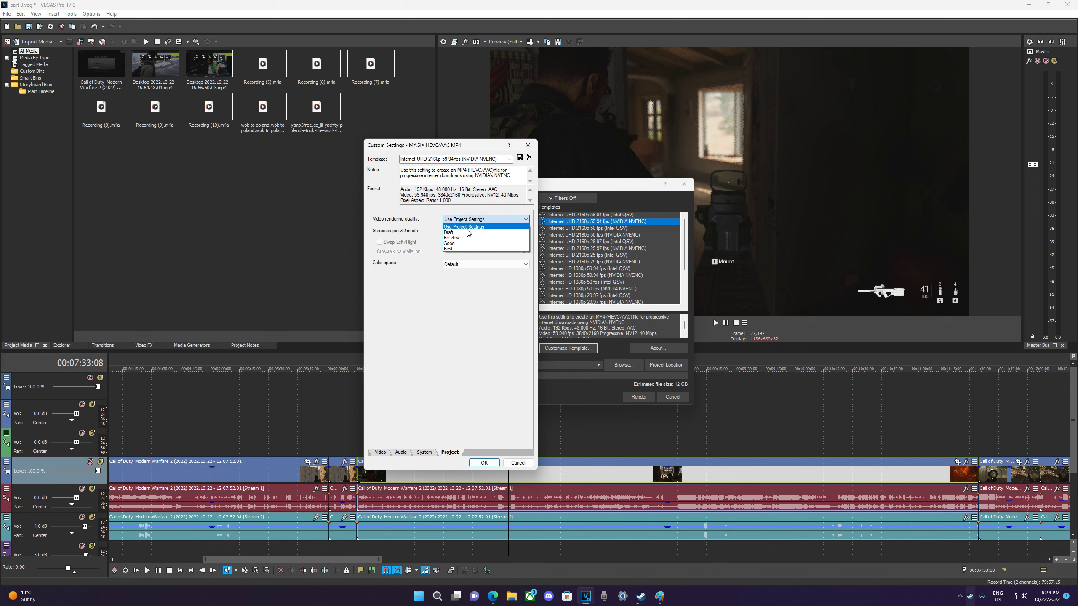
click(453, 250)
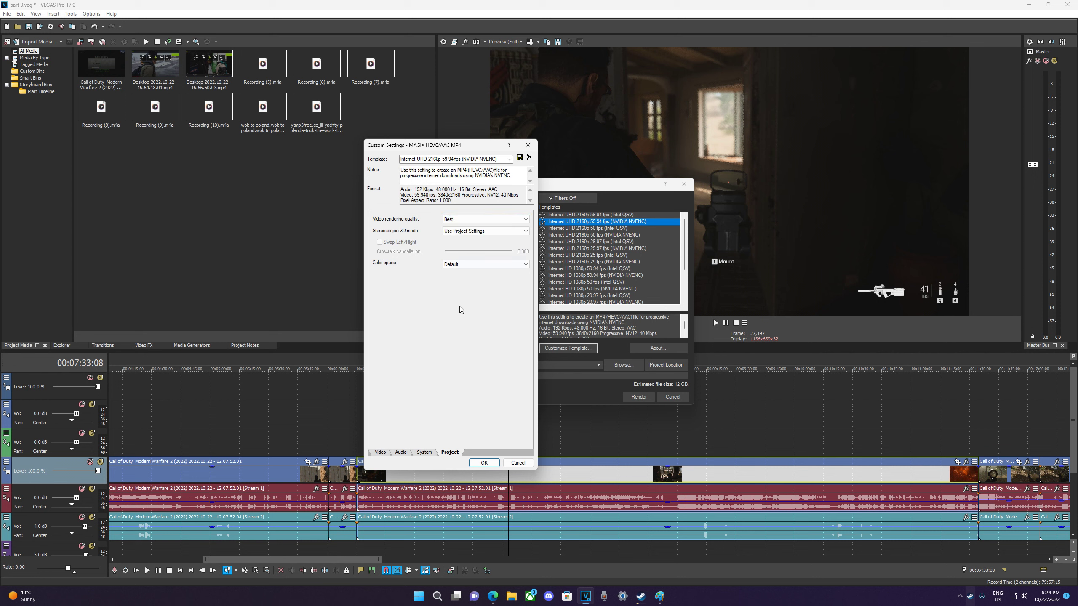
Accept the customized HEVC template and select the Internet HD 1080p template of the MainConcept AVC/AAC format
click(484, 463)
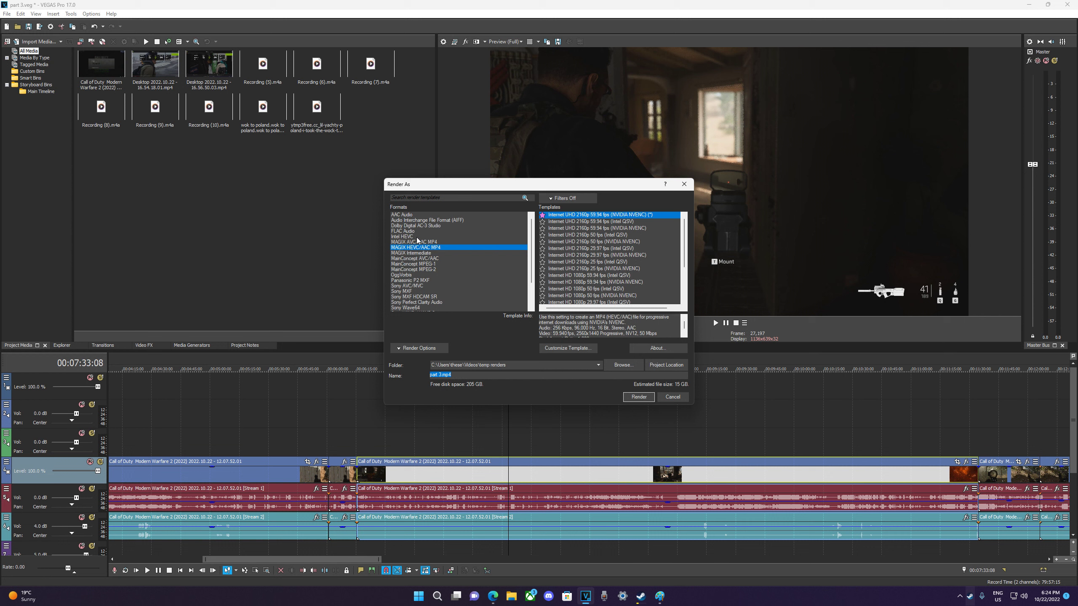
click(422, 258)
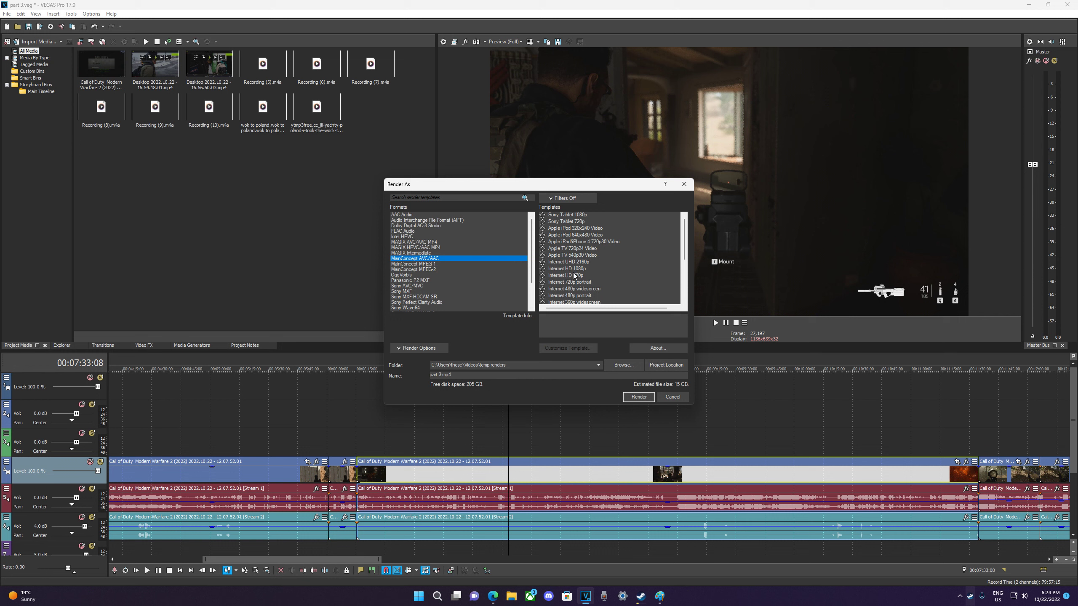
click(577, 269)
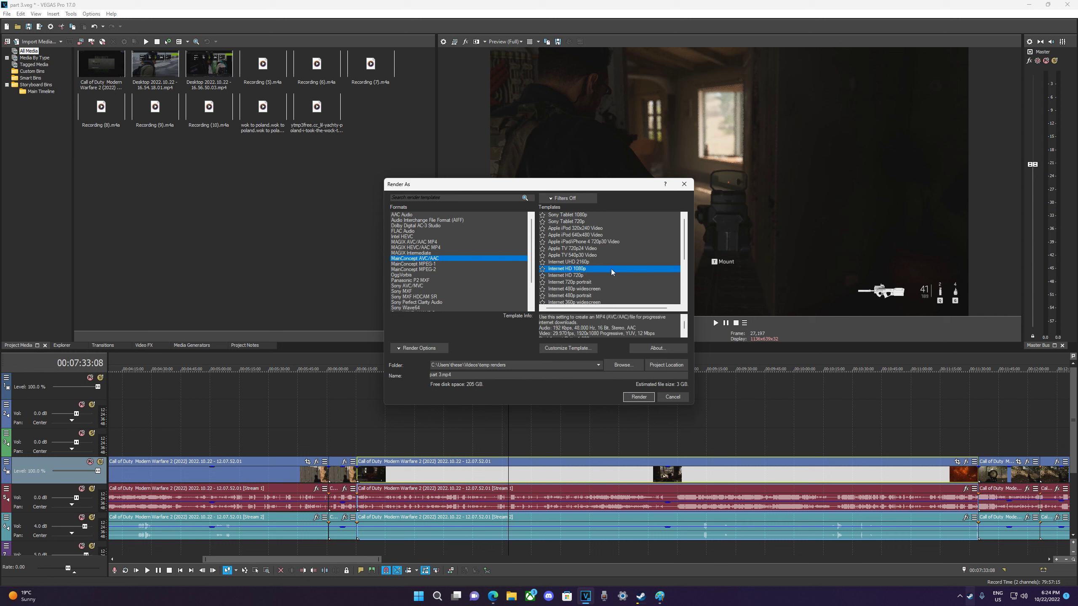
click(569, 262)
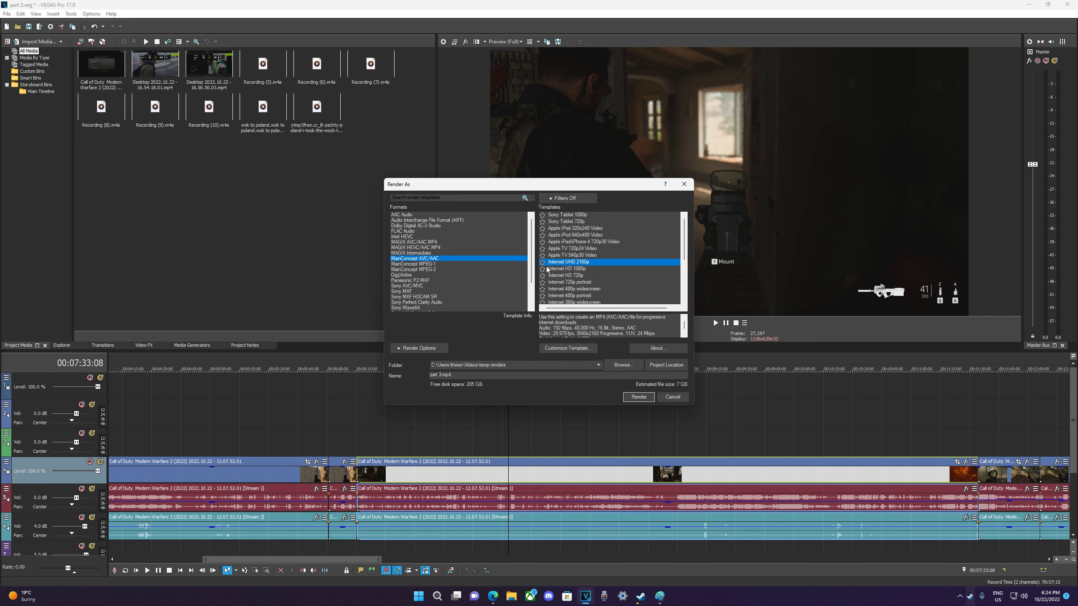
click(578, 270)
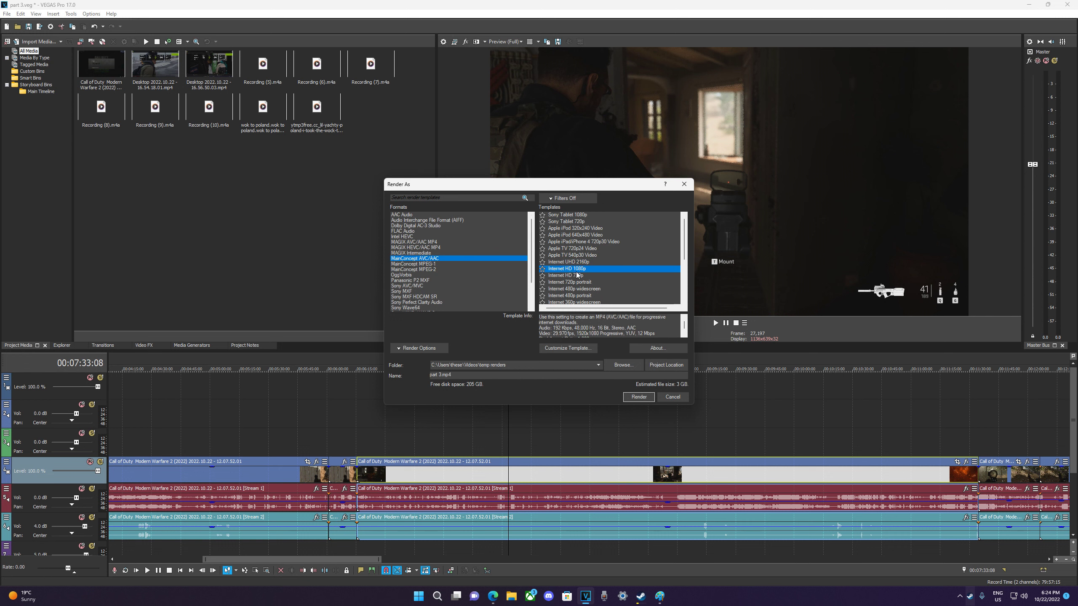
Customize the Internet HD 1080p template with a frame rate of 60 fps
click(569, 348)
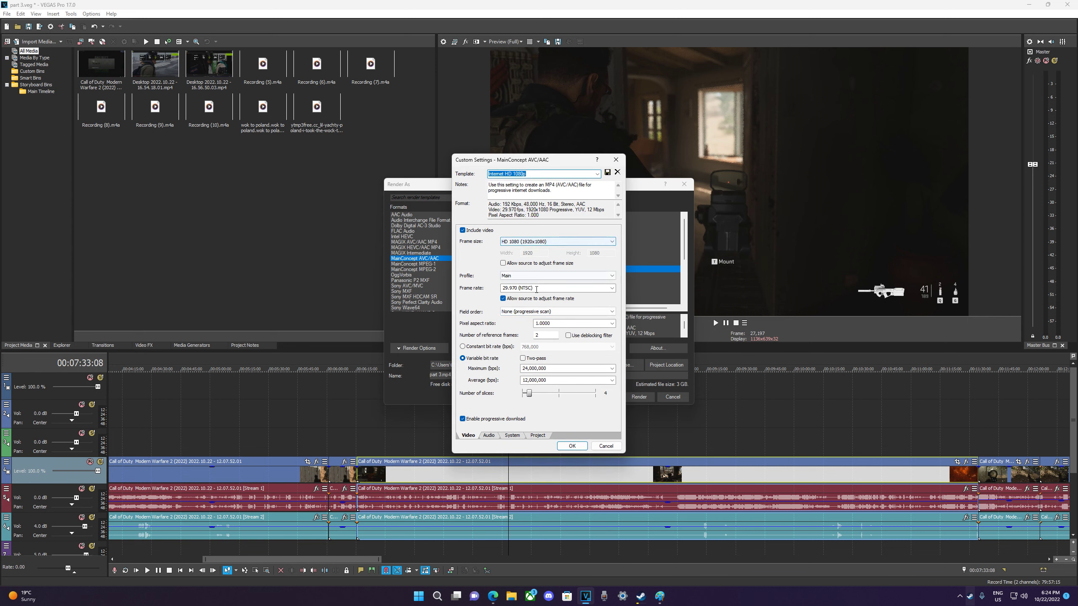
click(612, 289)
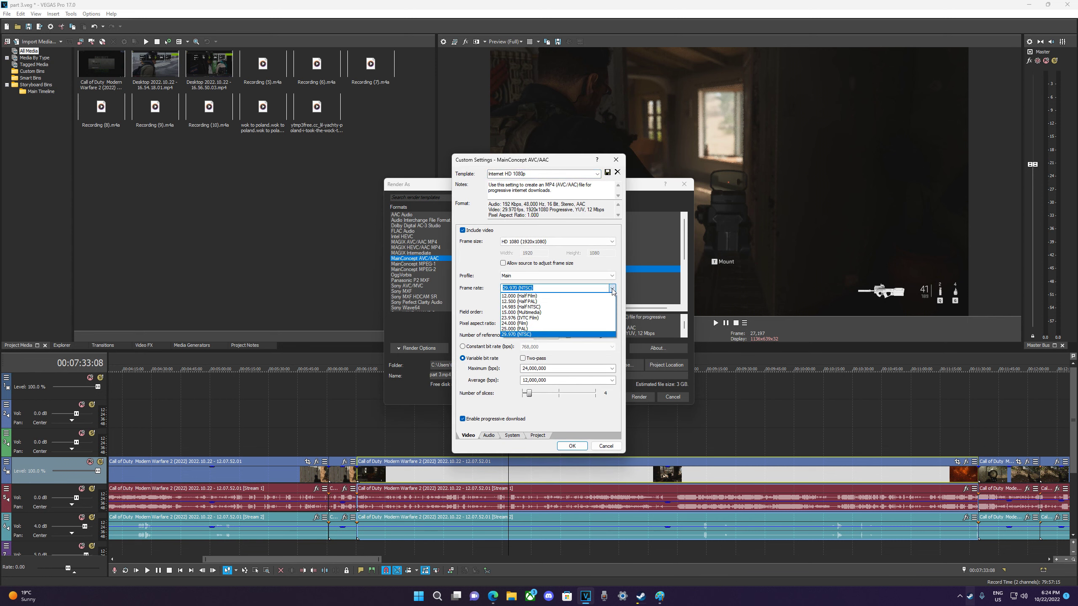
click(612, 289)
click(612, 289)
click(516, 335)
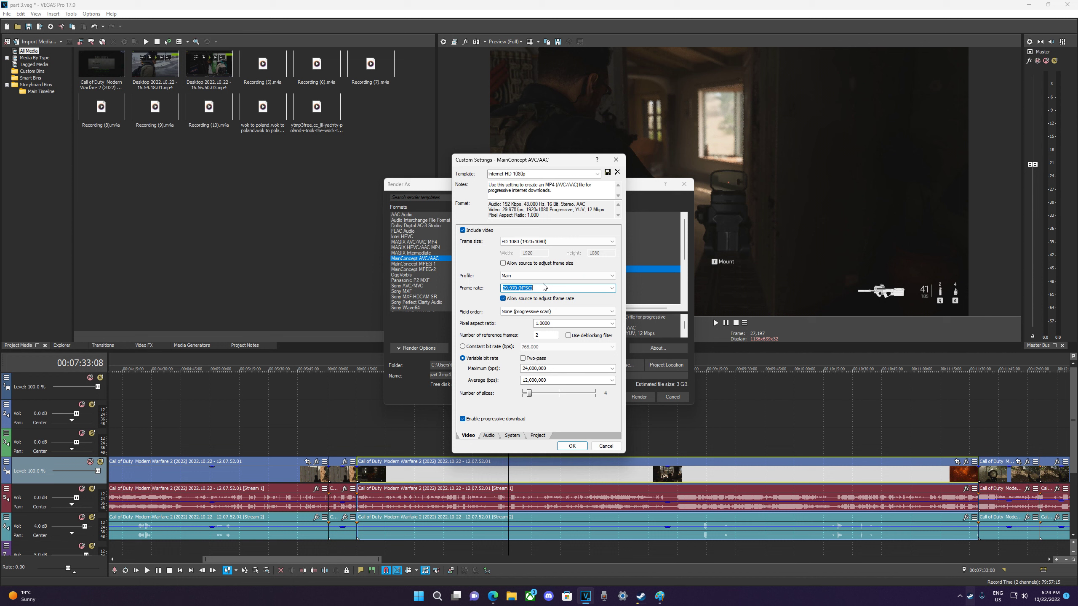
text(60)
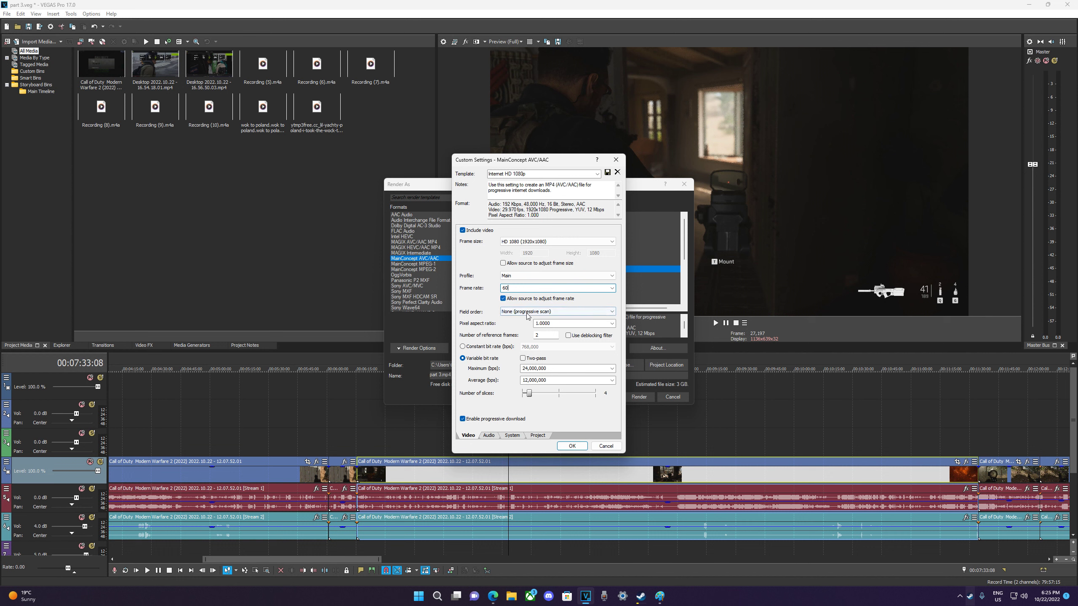
click(505, 317)
click(512, 324)
Set the AVC template's maximum and average variable bit rates to 50,000,000 bps
click(612, 369)
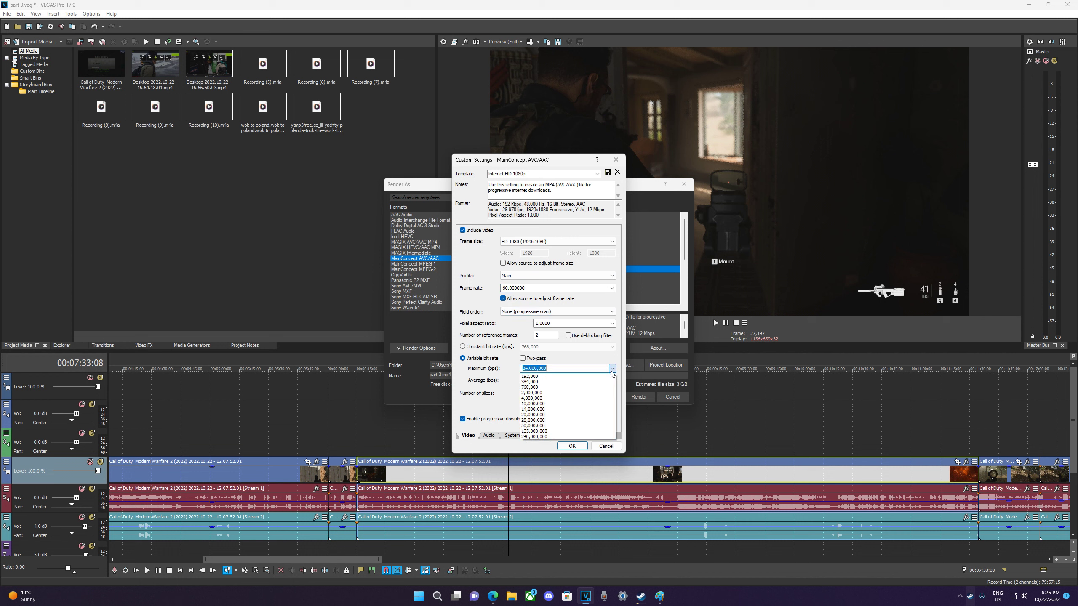
click(533, 426)
click(612, 381)
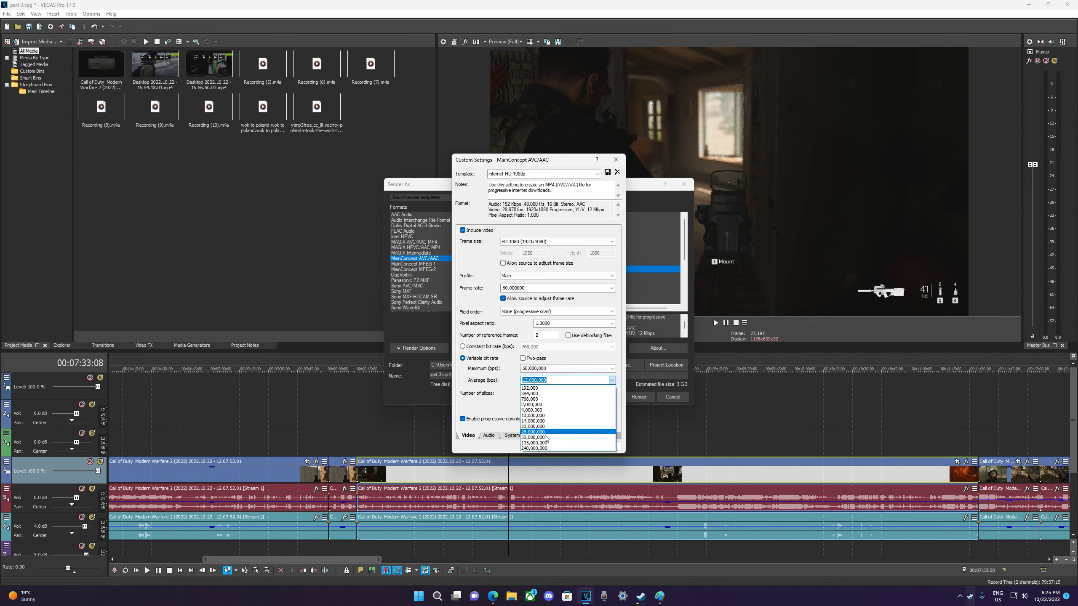
click(546, 437)
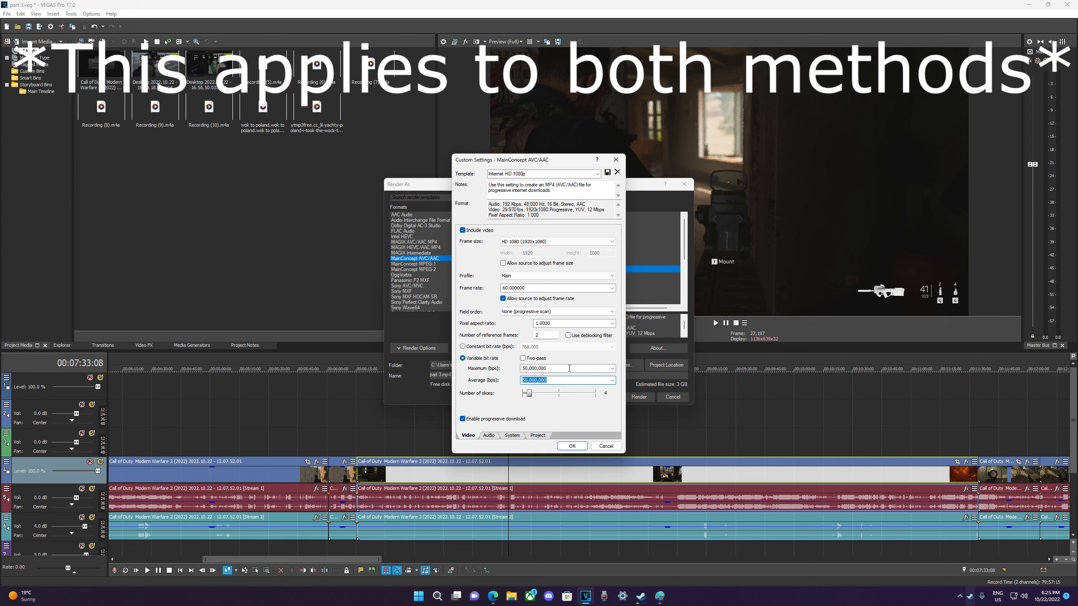
Lower the AVC template's maximum and average variable bit rates to 25,000,000 bps
click(551, 368)
text(25000000)
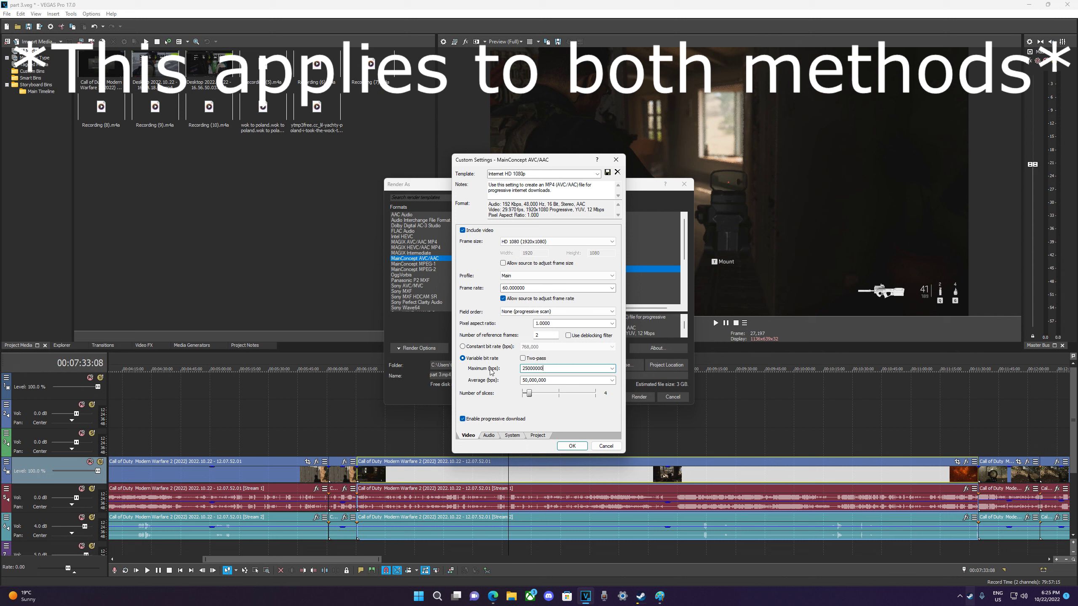
key(Tab)
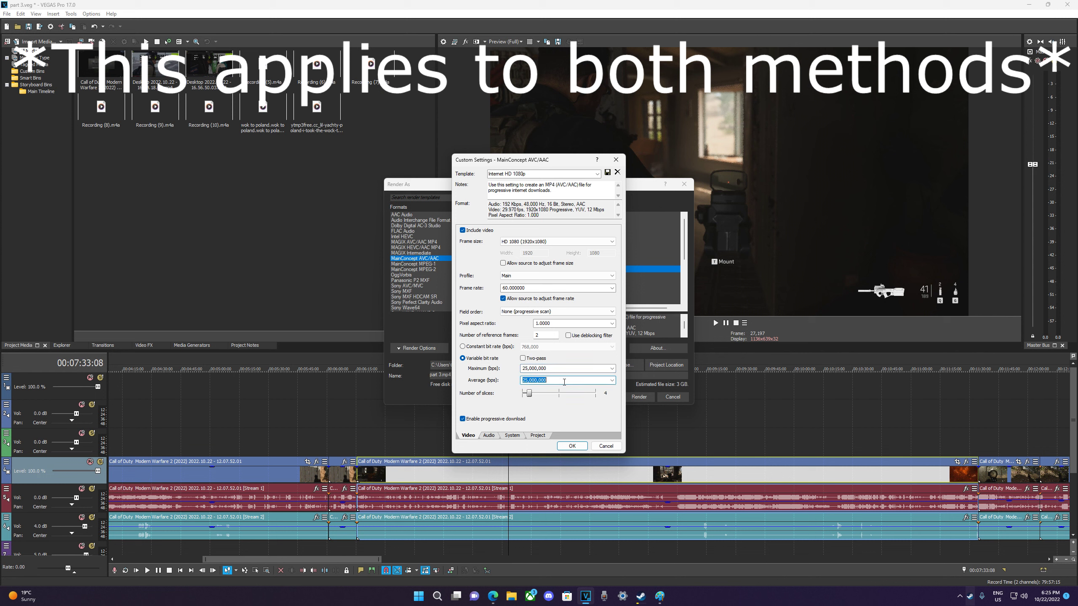
Set the AVC template's audio sample rate to 96,000 Hz and its audio bit rate to 256,000 bps
click(489, 436)
click(560, 241)
click(530, 300)
click(544, 253)
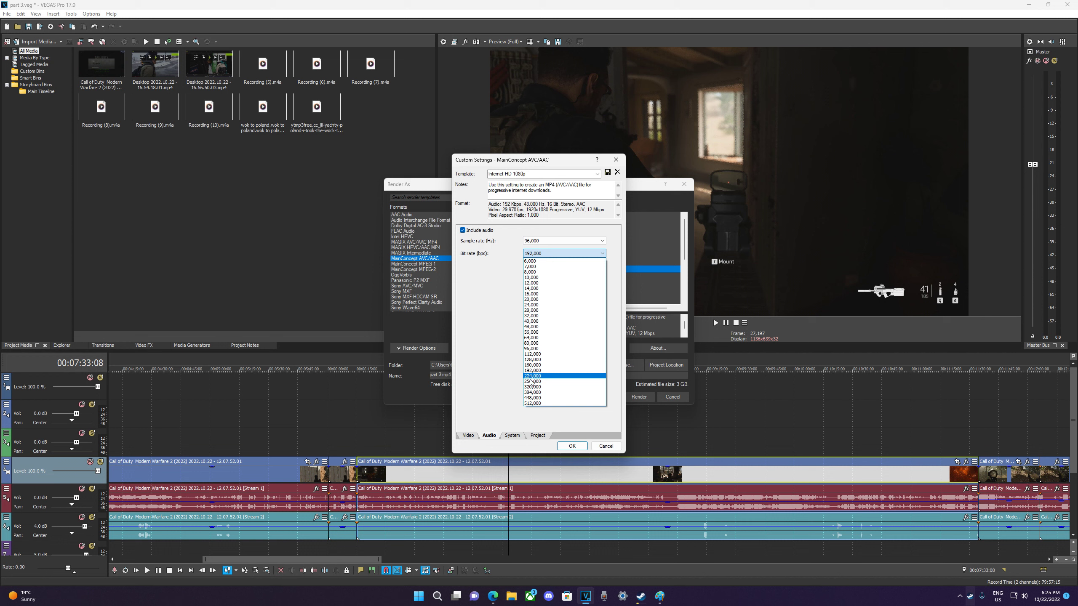
click(532, 375)
Set the AVC template's video rendering quality to Best in its project settings
click(513, 436)
click(538, 436)
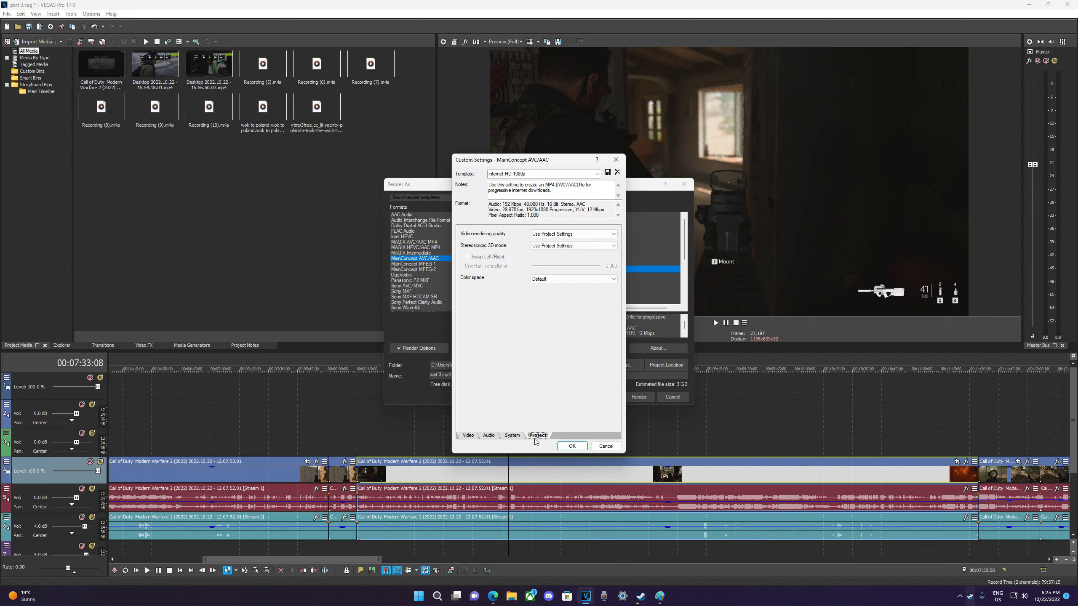
click(571, 234)
click(564, 262)
Review the available audio sample rates, keep 96,000 Hz, and accept the customized AVC template
click(489, 436)
click(537, 241)
click(536, 242)
click(536, 242)
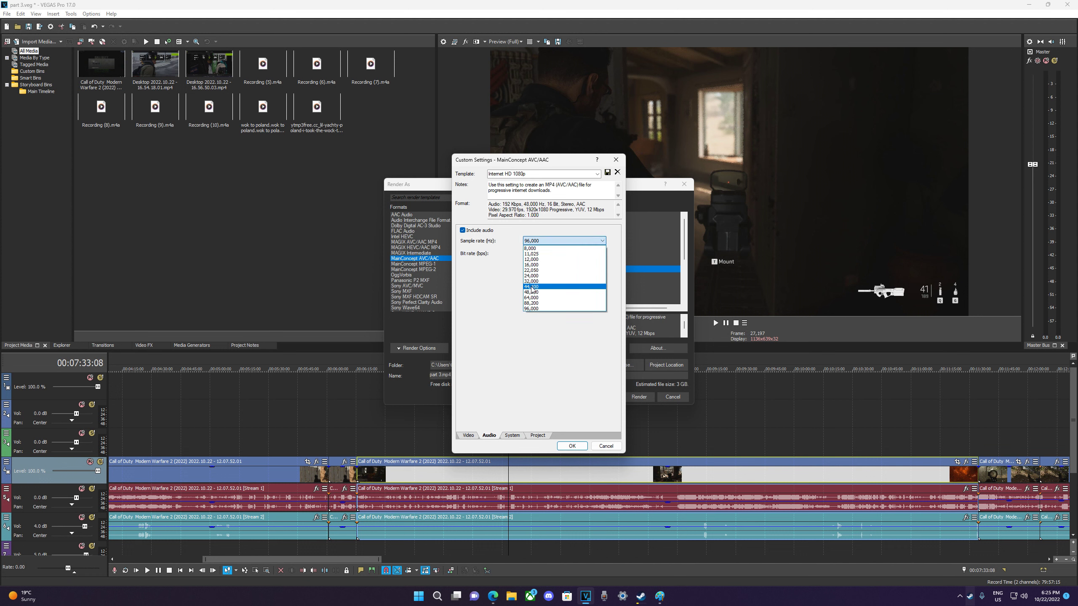
click(547, 263)
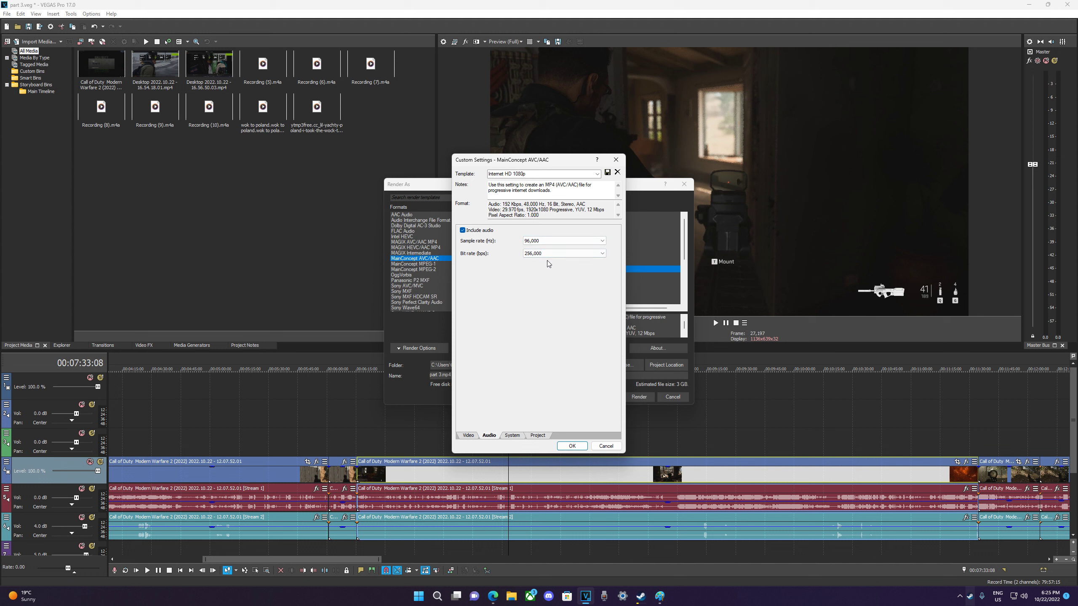
click(572, 447)
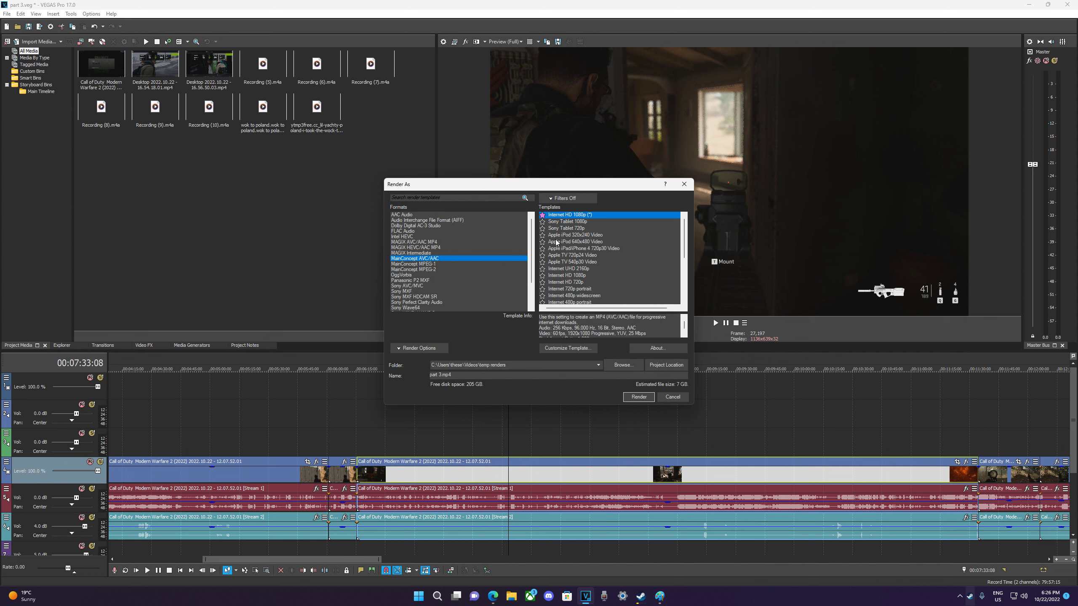
Compare the customized MAGIX HEVC/AAC MP4 template with the customized MainConcept AVC/AAC template
click(425, 247)
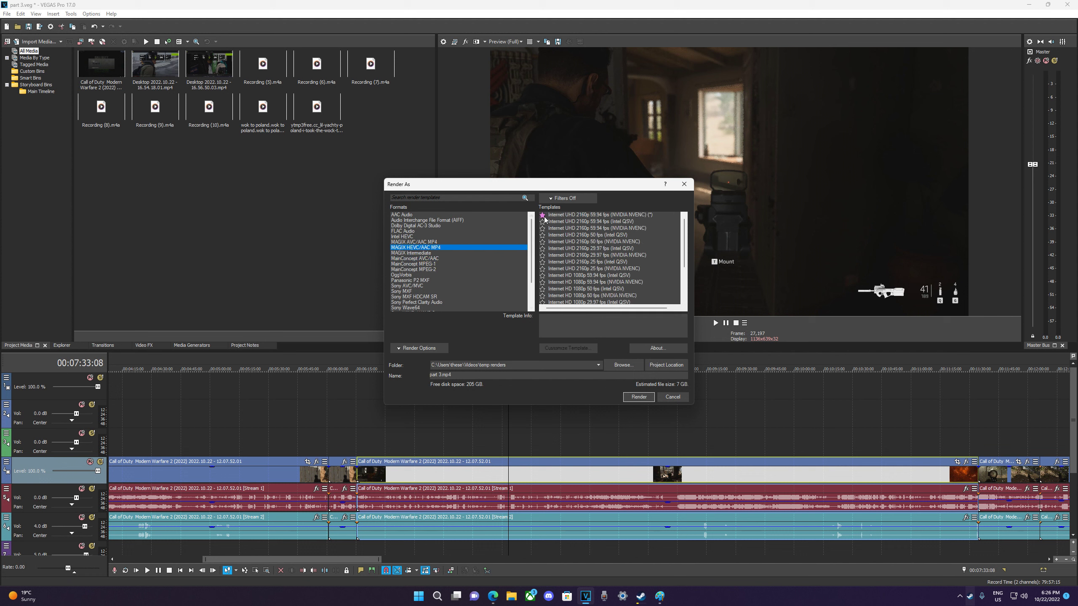
click(580, 215)
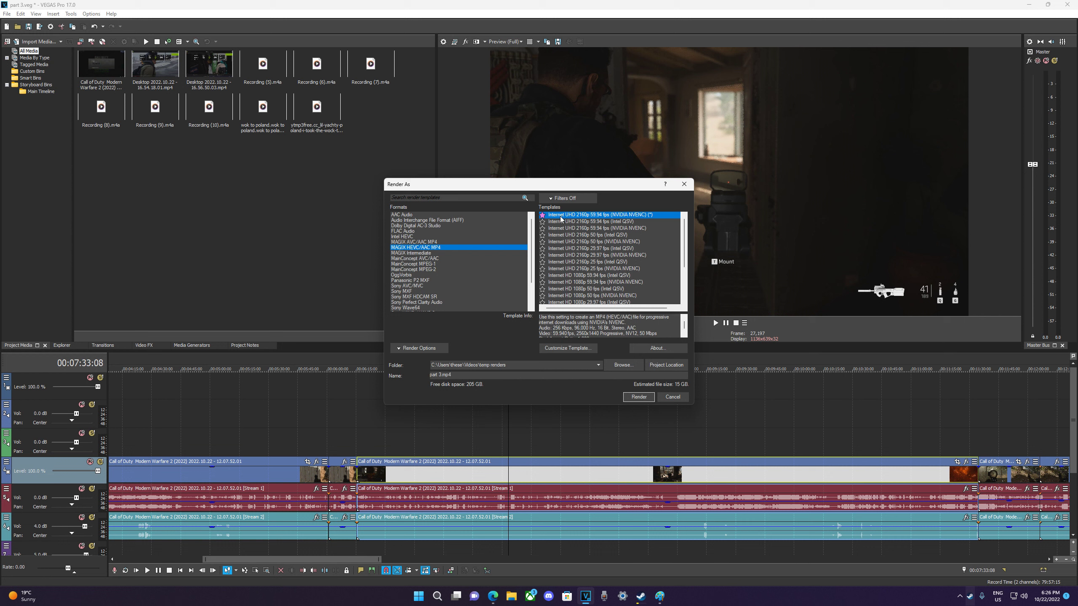
click(417, 258)
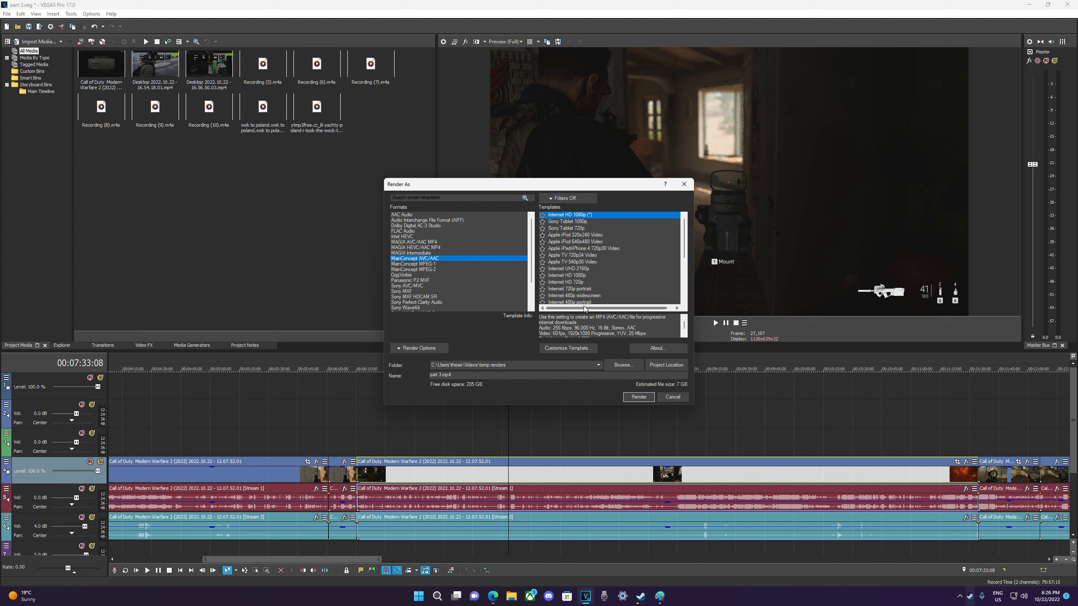
Try to render part 3.mp4 with the customized Internet HD 1080p template, decline overwriting the existing file, and close the render dialog
click(639, 397)
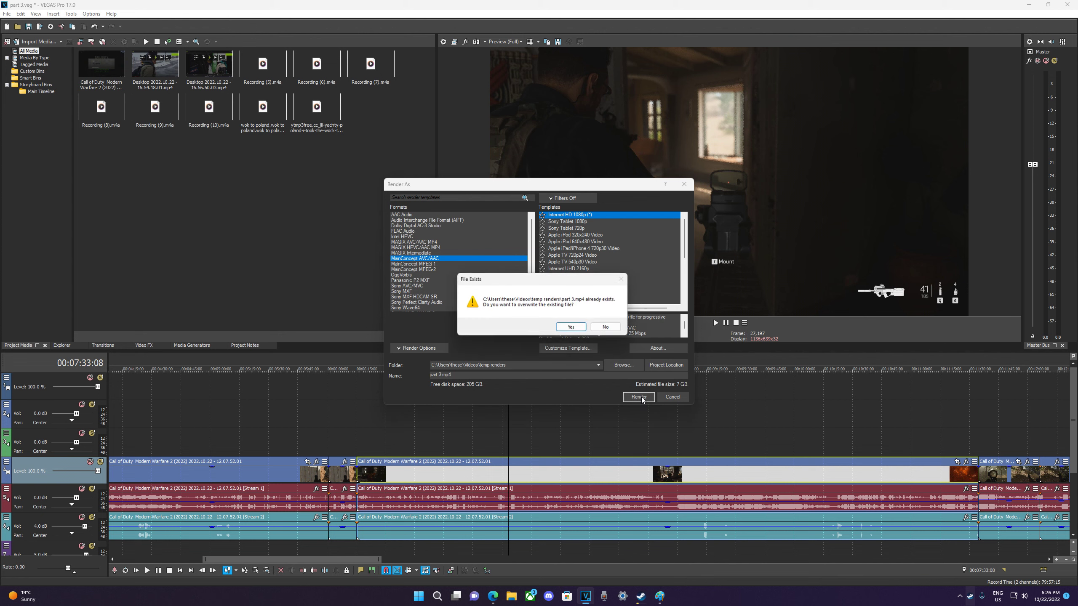
click(606, 326)
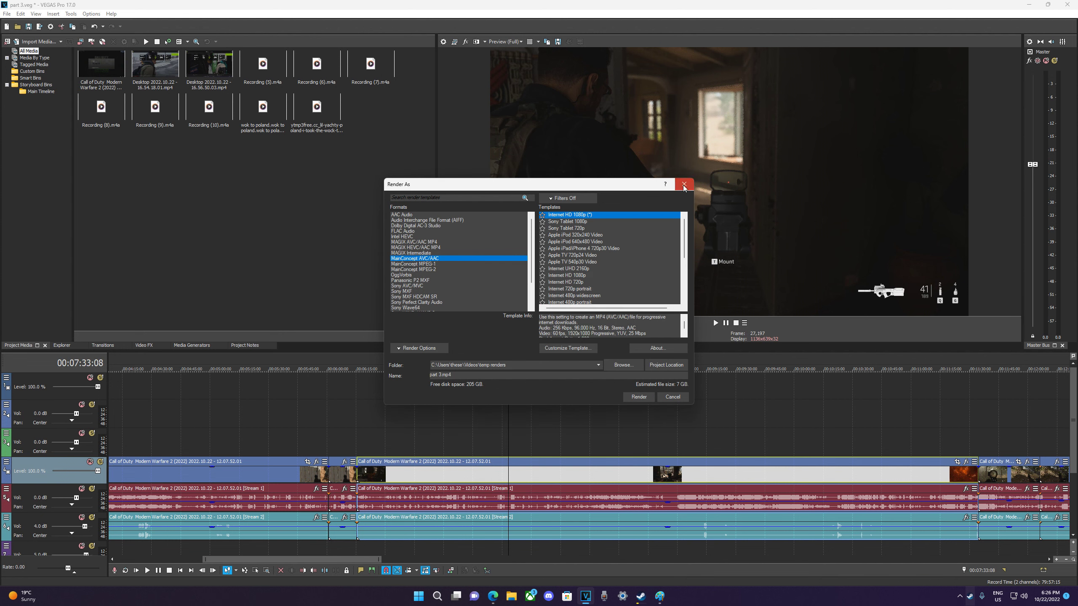
click(684, 185)
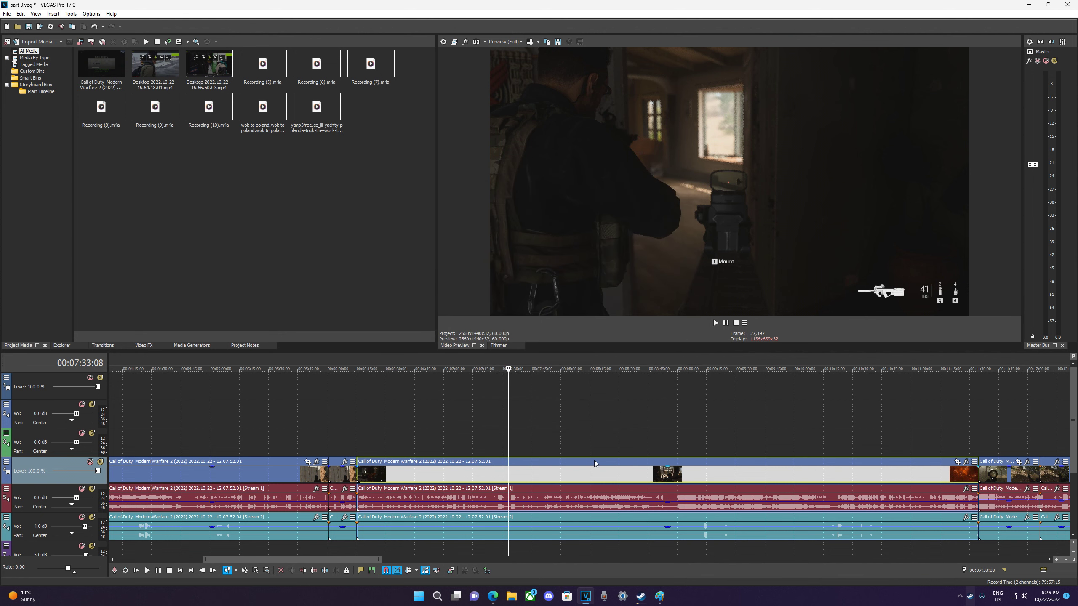